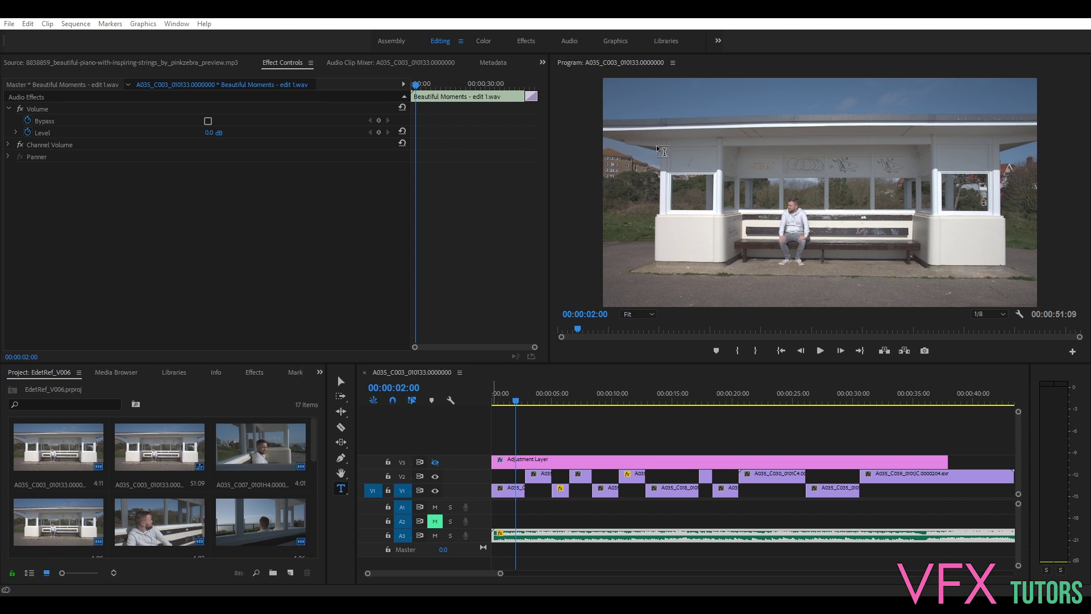
# Bring up the File menu over the EditRef_V006 project.
pyautogui.click(9, 23)
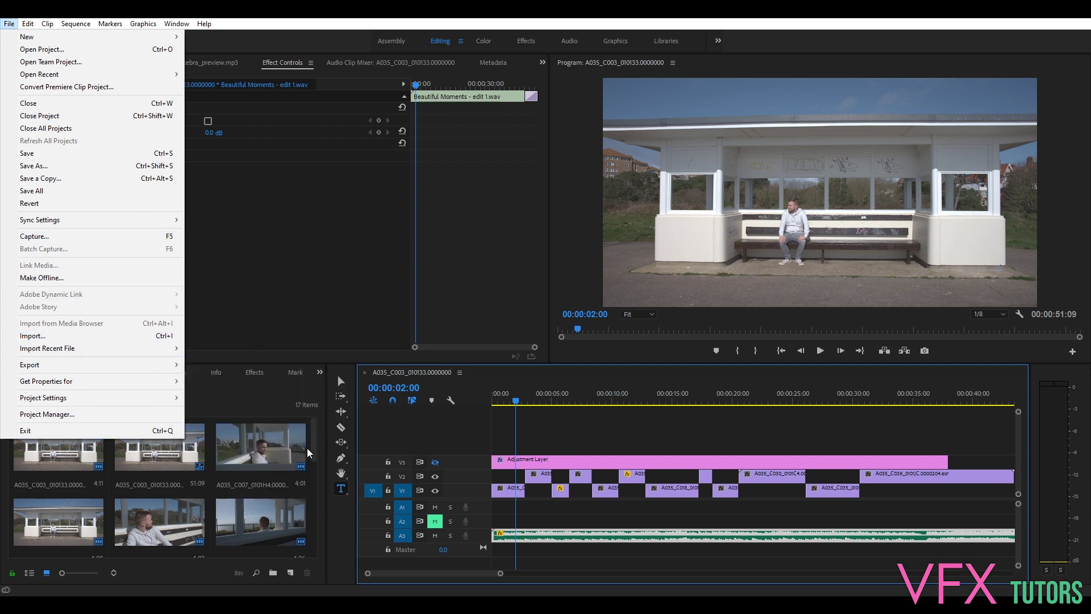
# Dismiss the File menu and scroll down through the Project panel's clip thumbnails.
pyautogui.click(308, 447)
pyautogui.scroll(-1, 228, 449)
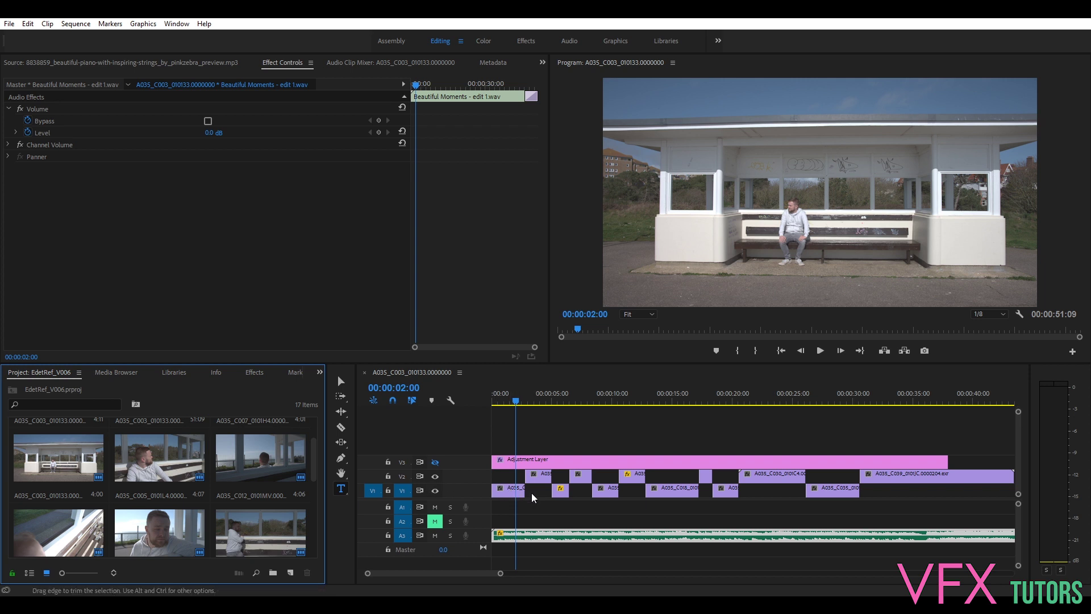
# Mute music track A3, return to 00:00:01:05, and bring up the Edit folder in File Explorer.
pyautogui.moveTo(520, 403); pyautogui.dragTo(518, 540)
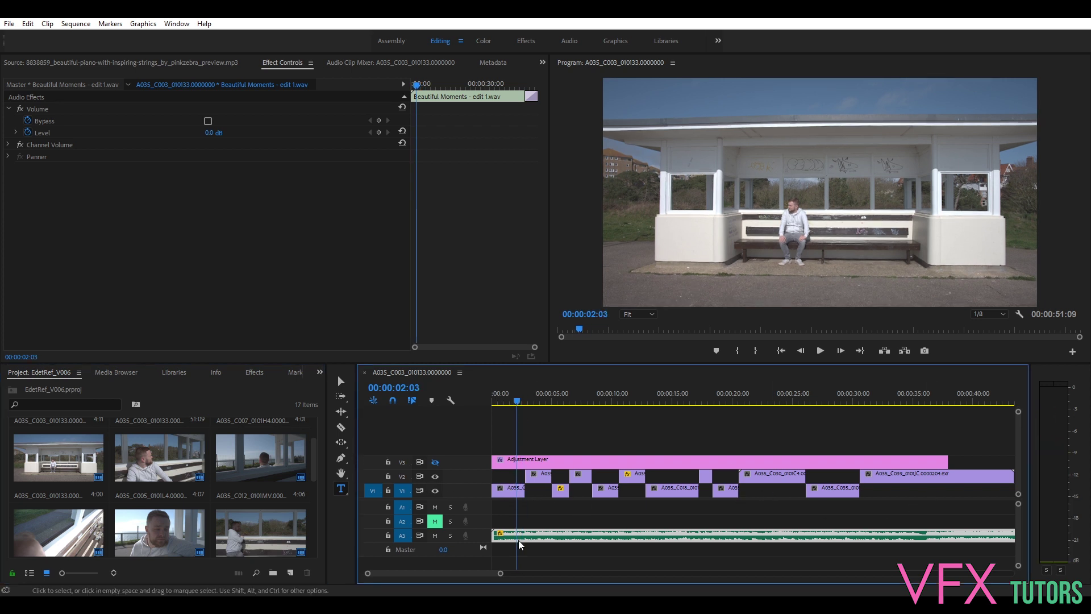
pyautogui.click(435, 535)
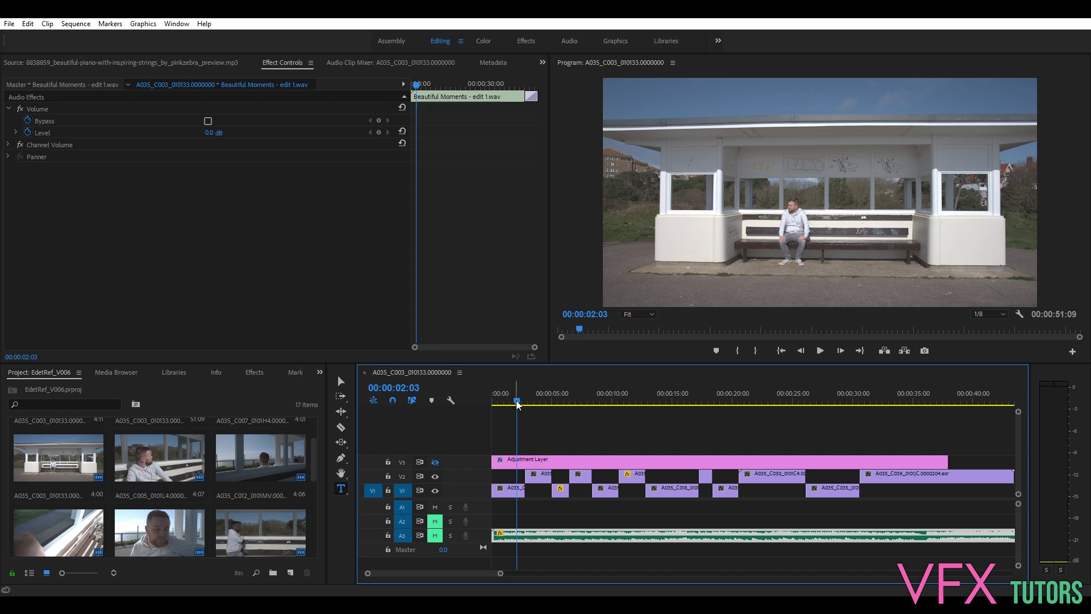
pyautogui.moveTo(518, 405); pyautogui.dragTo(506, 405)
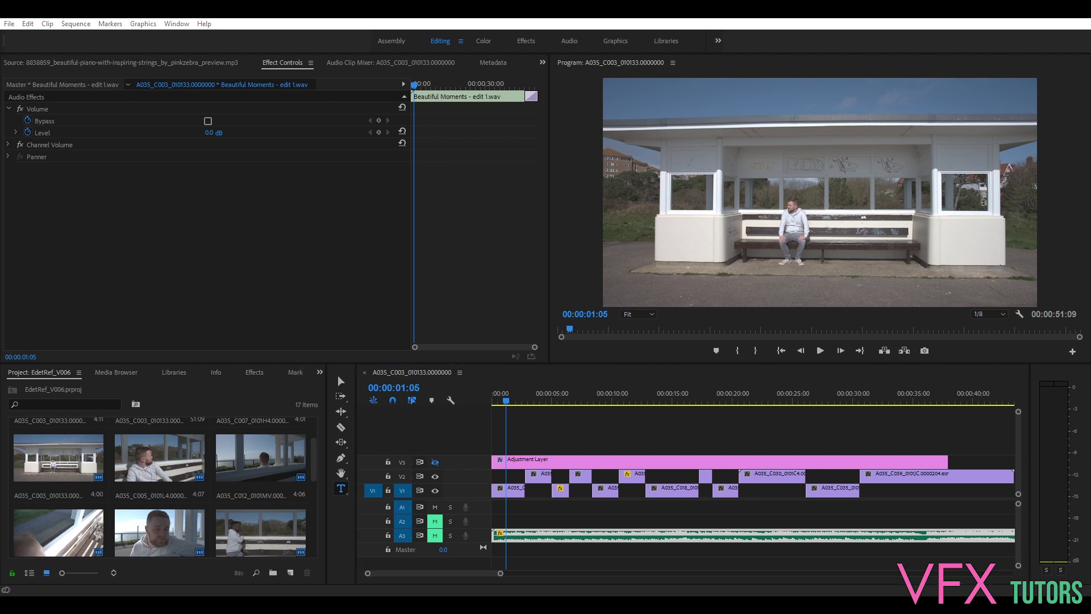
pyautogui.hotkey('alt', 'Tab')
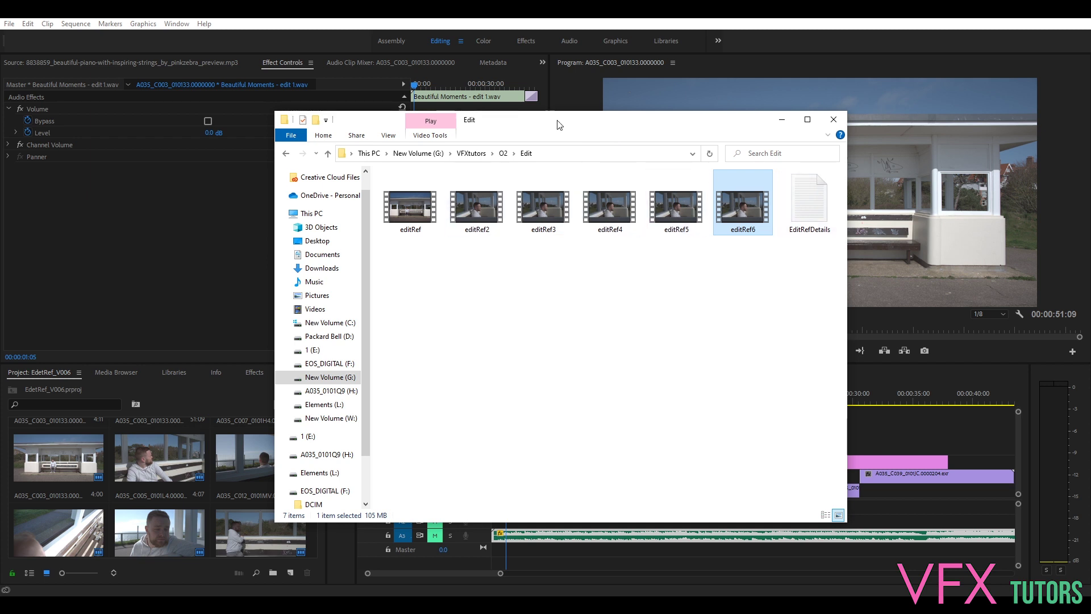
# Move the File Explorer Edit folder window aside to reveal the Premiere timeline.
pyautogui.moveTo(558, 125); pyautogui.dragTo(1090, 145)
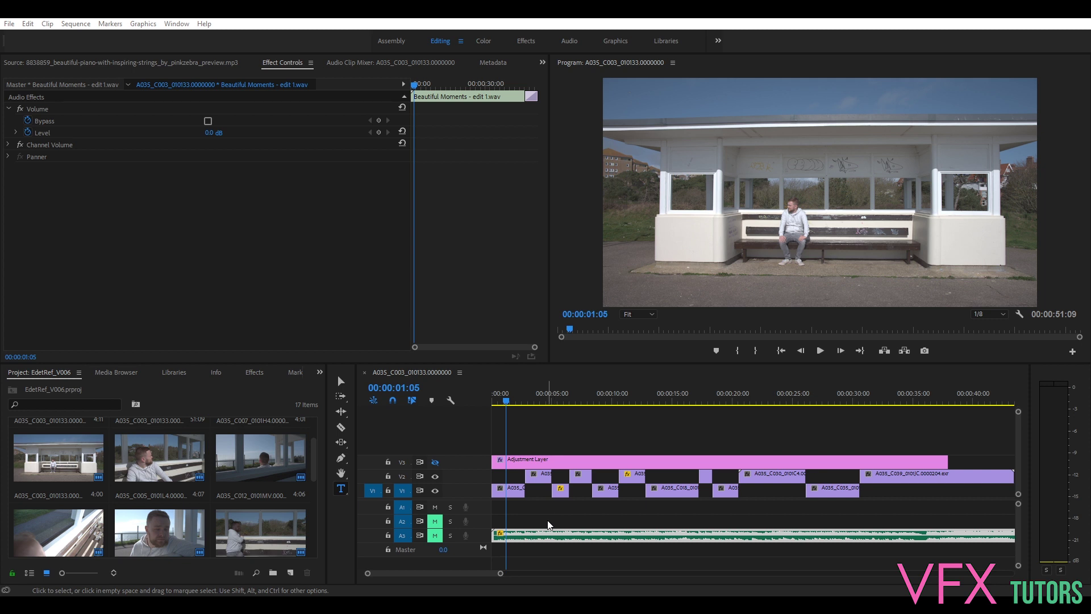
pyautogui.click(613, 536)
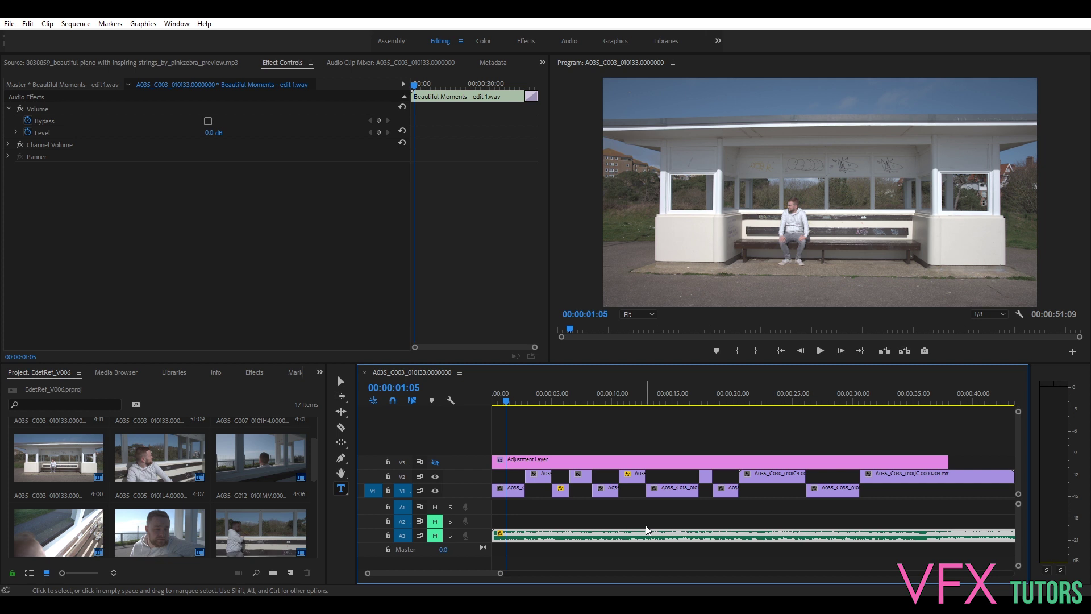
pyautogui.rightClick(621, 538)
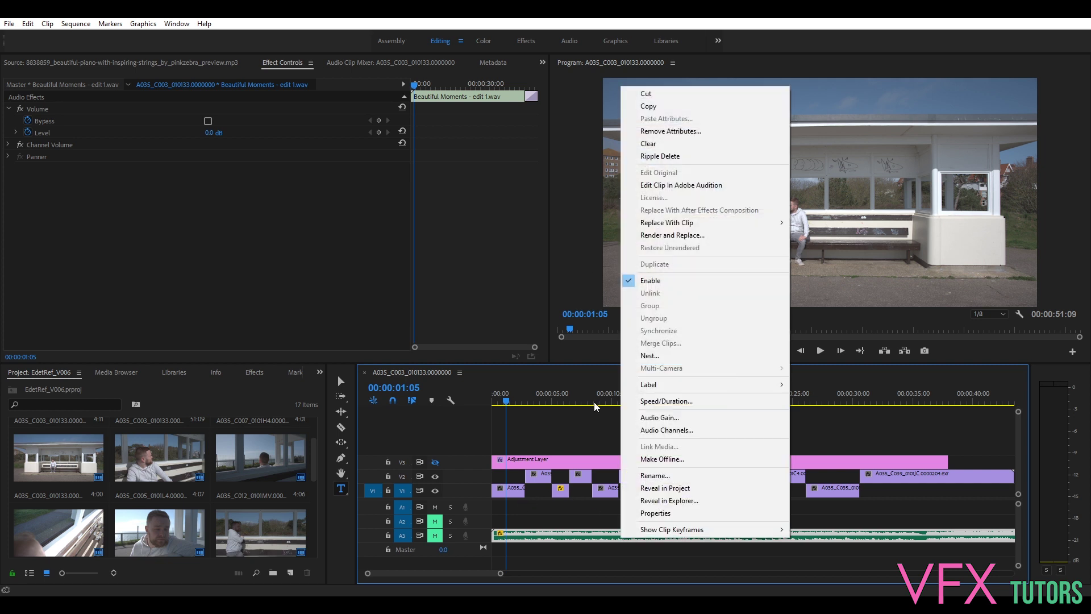
pyautogui.click(594, 534)
pyautogui.rightClick(594, 534)
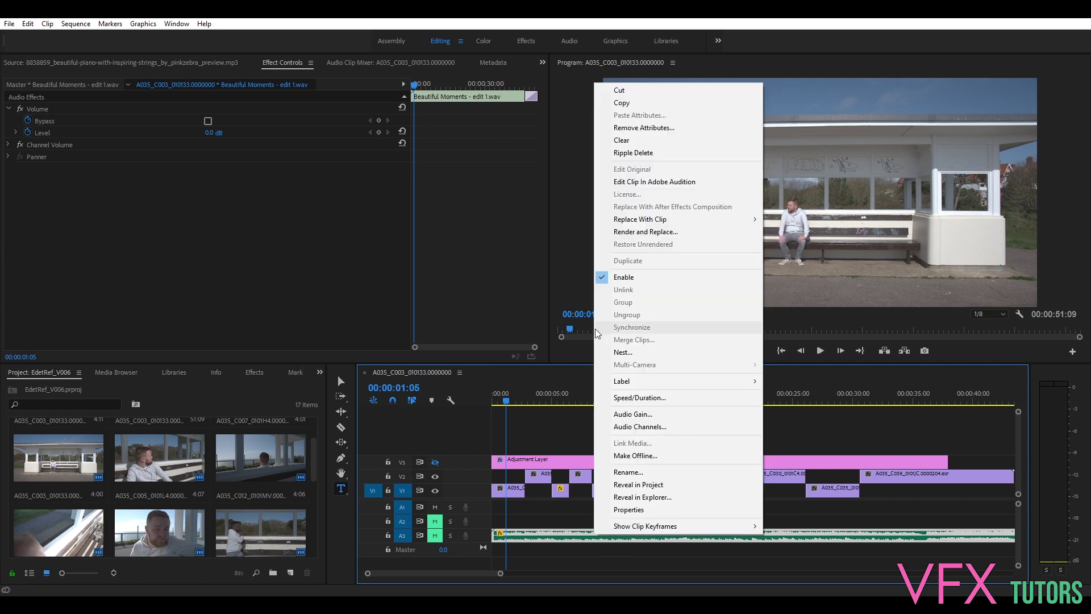
pyautogui.click(653, 398)
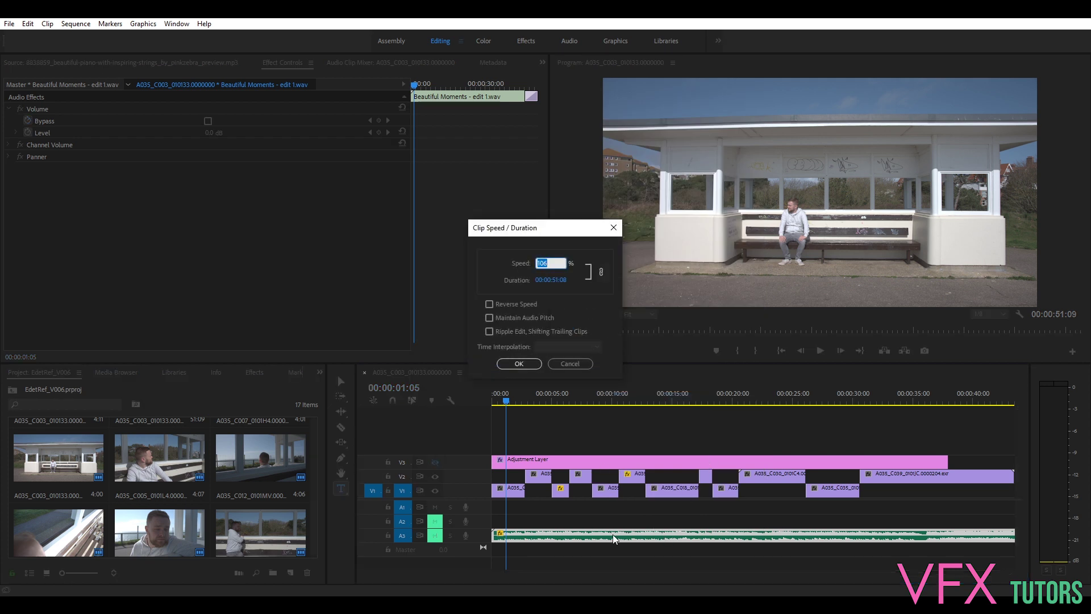
pyautogui.click(590, 364)
pyautogui.rightClick(650, 532)
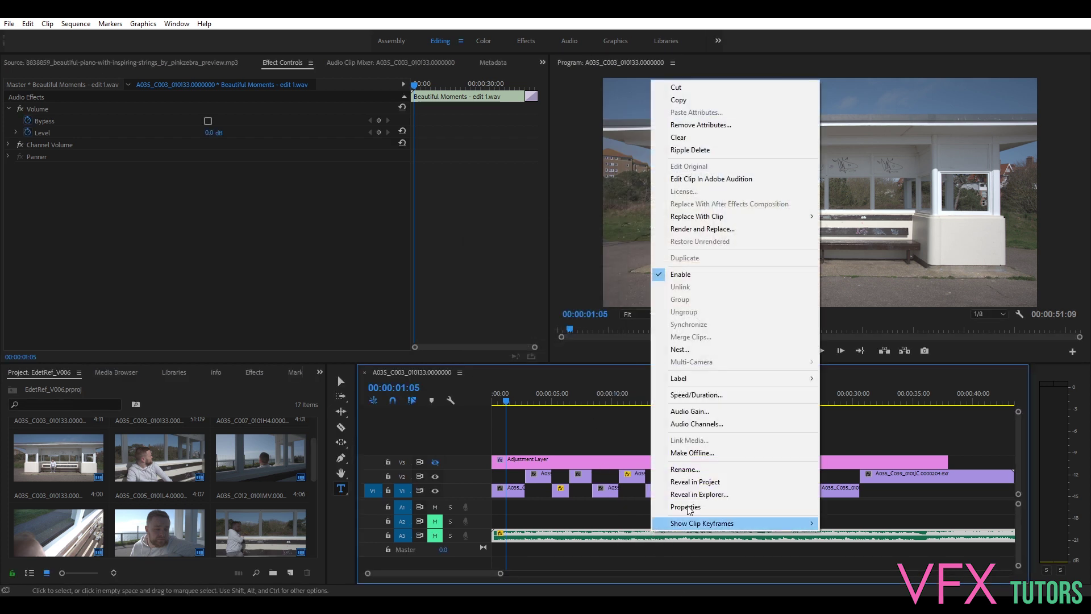
pyautogui.click(704, 395)
pyautogui.write('125')
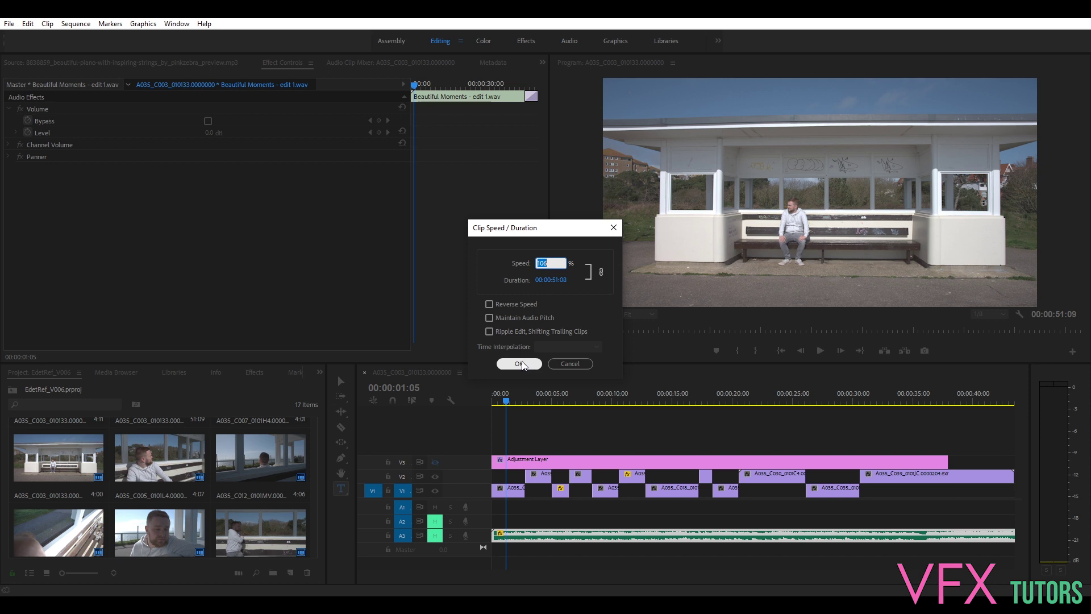
pyautogui.press('Return')
pyautogui.click(570, 363)
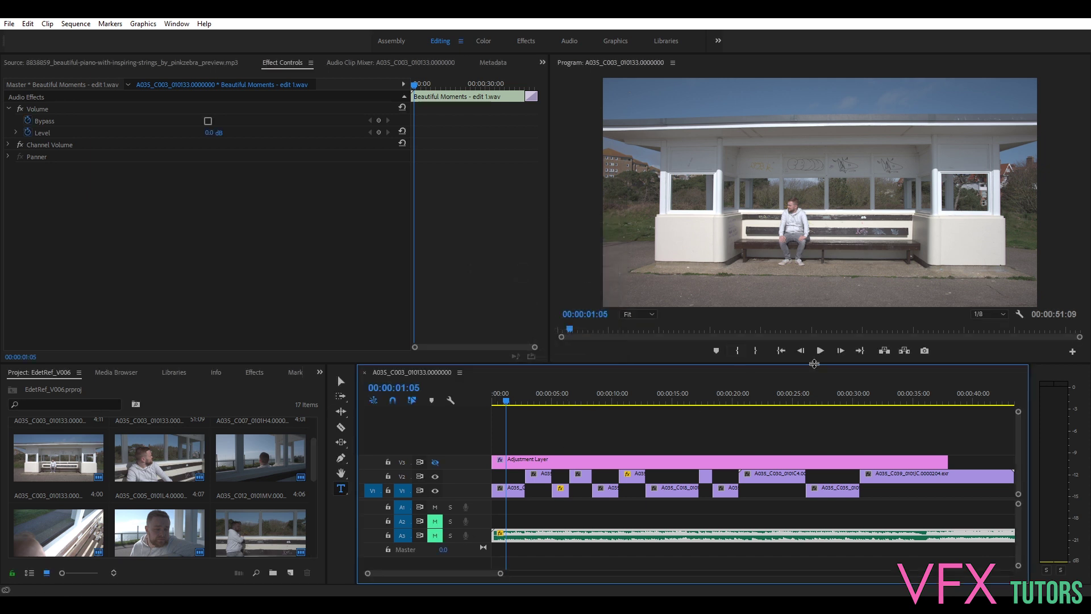
pyautogui.click(820, 350)
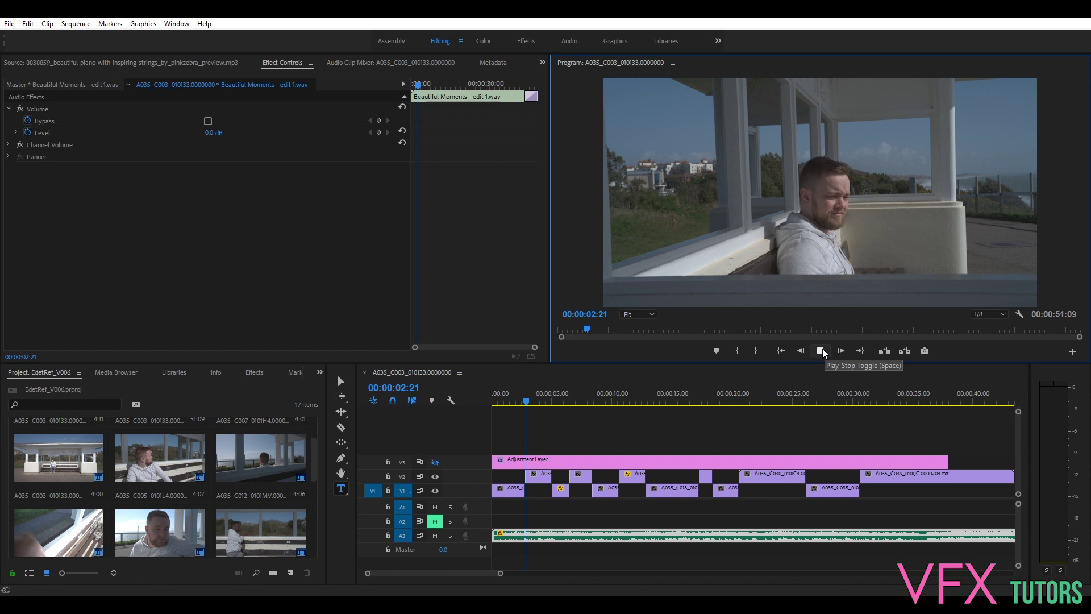
pyautogui.click(822, 350)
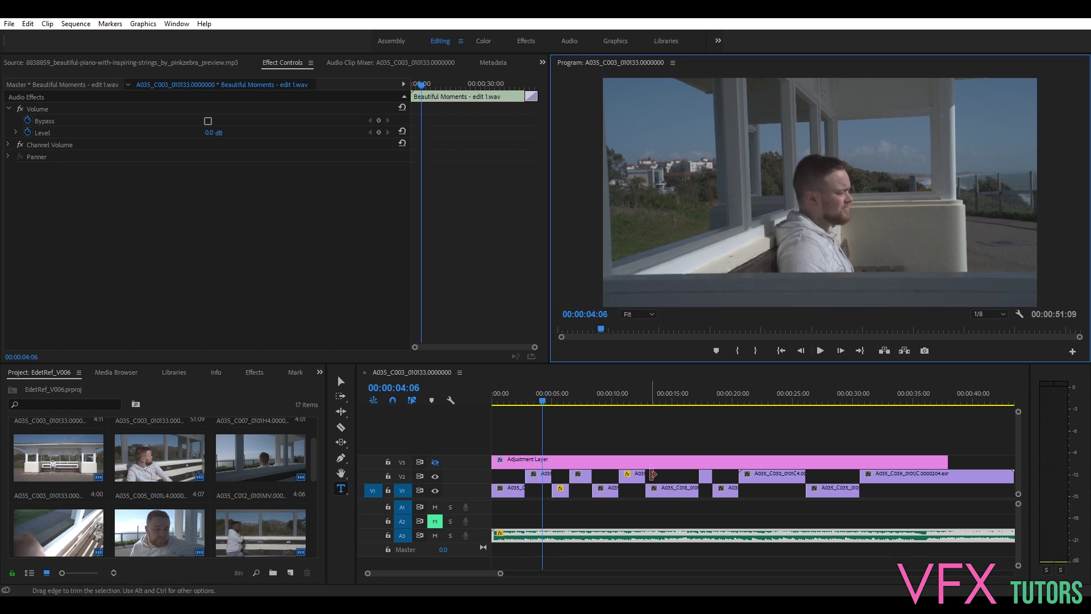
pyautogui.click(533, 402)
pyautogui.moveTo(533, 405); pyautogui.dragTo(513, 405)
pyautogui.click(435, 536)
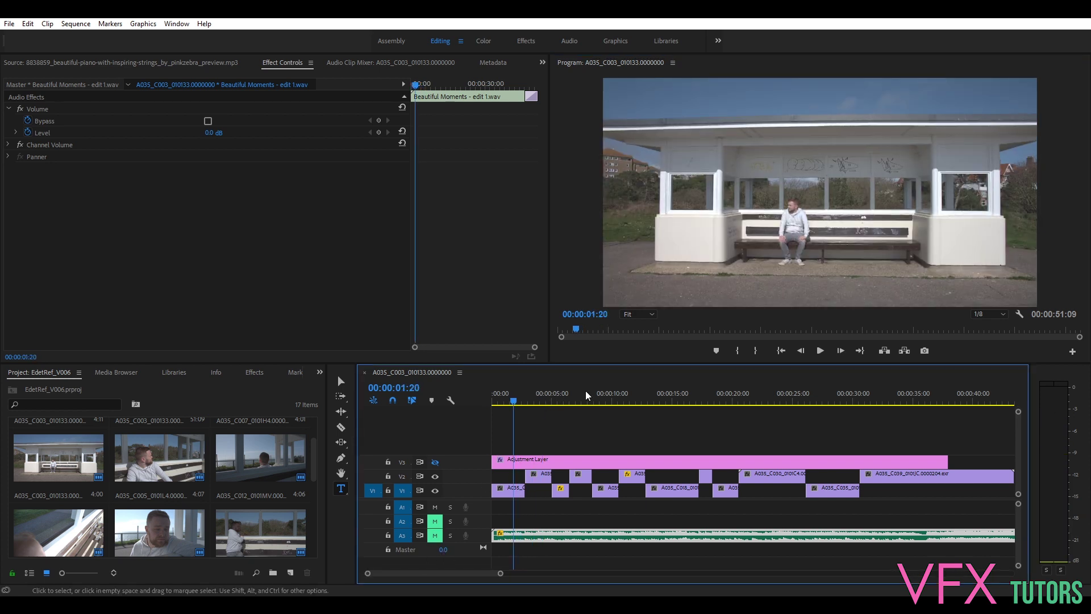
pyautogui.click(520, 403)
pyautogui.moveTo(519, 403); pyautogui.dragTo(558, 445)
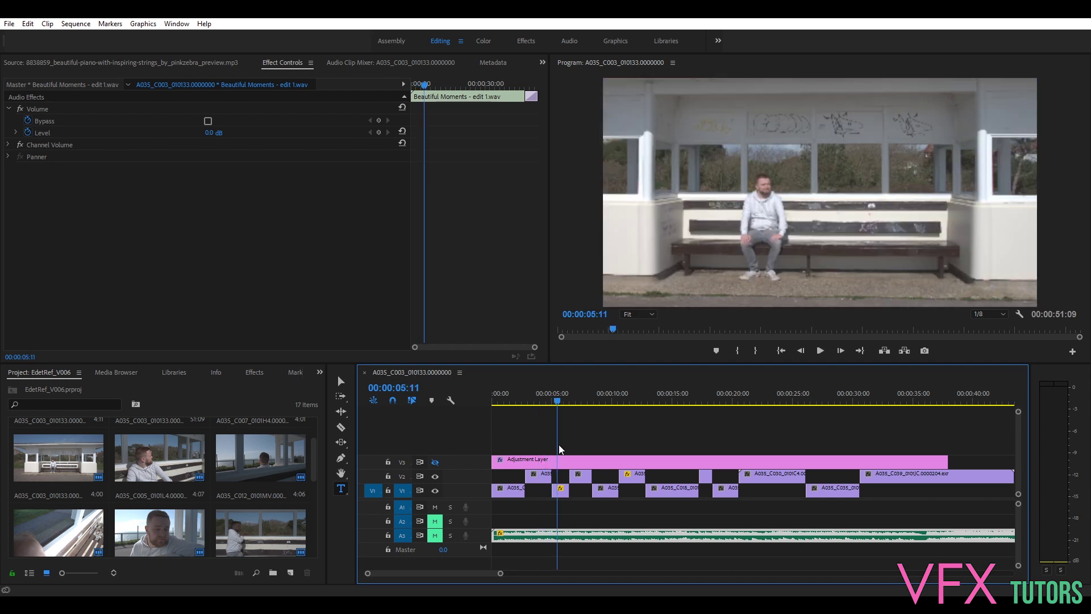
# Select the short A035_C003 clip on V1 and scrub to around five seconds.
pyautogui.click(562, 492)
pyautogui.click(560, 491)
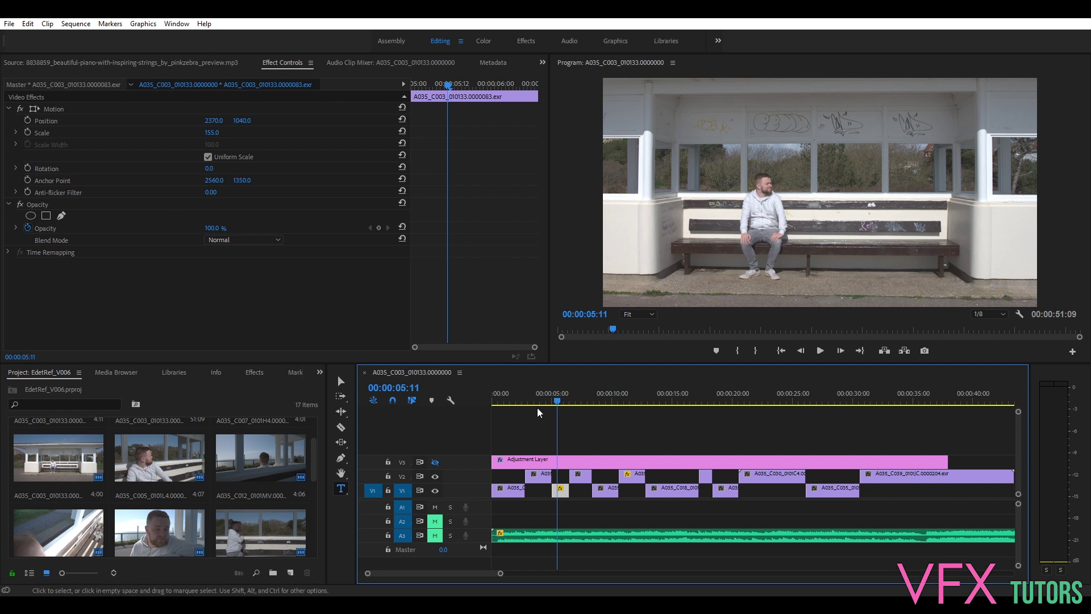
pyautogui.click(509, 406)
pyautogui.click(546, 406)
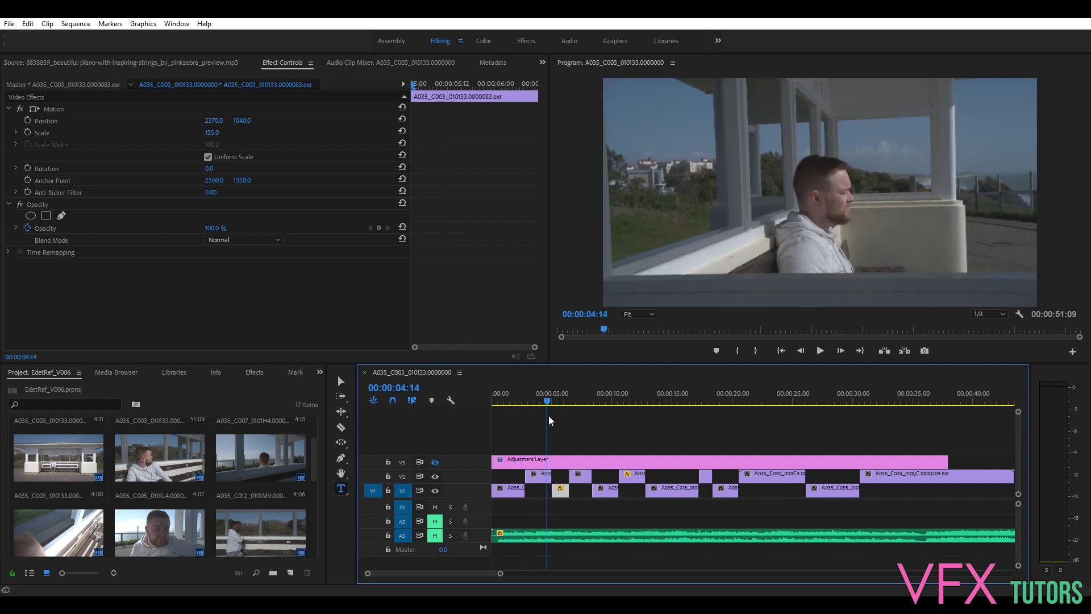
pyautogui.moveTo(549, 415)
pyautogui.mouseDown()
pyautogui.moveTo(527, 417)
pyautogui.moveTo(555, 421)
pyautogui.mouseUp()
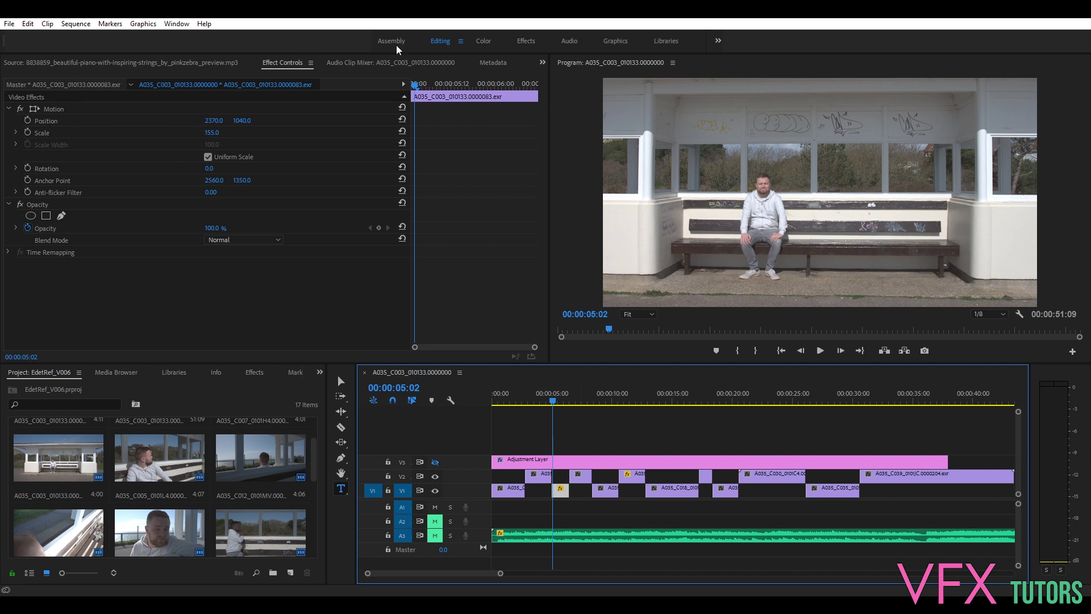
# Set the bench shot's Scale to 155 and Position to 2370, 1040, then preview it.
pyautogui.click(209, 133)
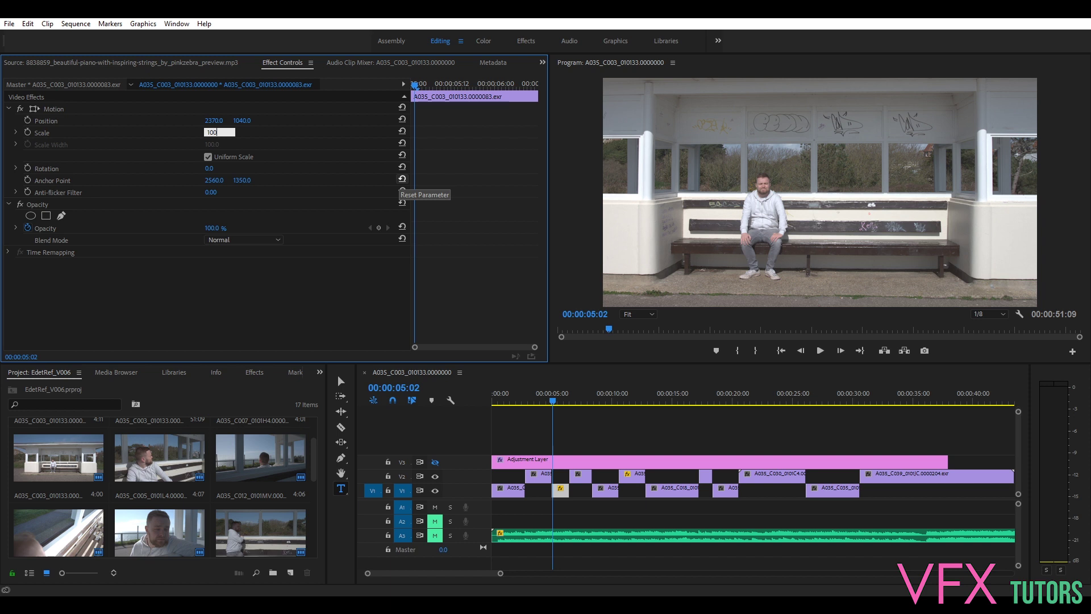
pyautogui.press('Return')
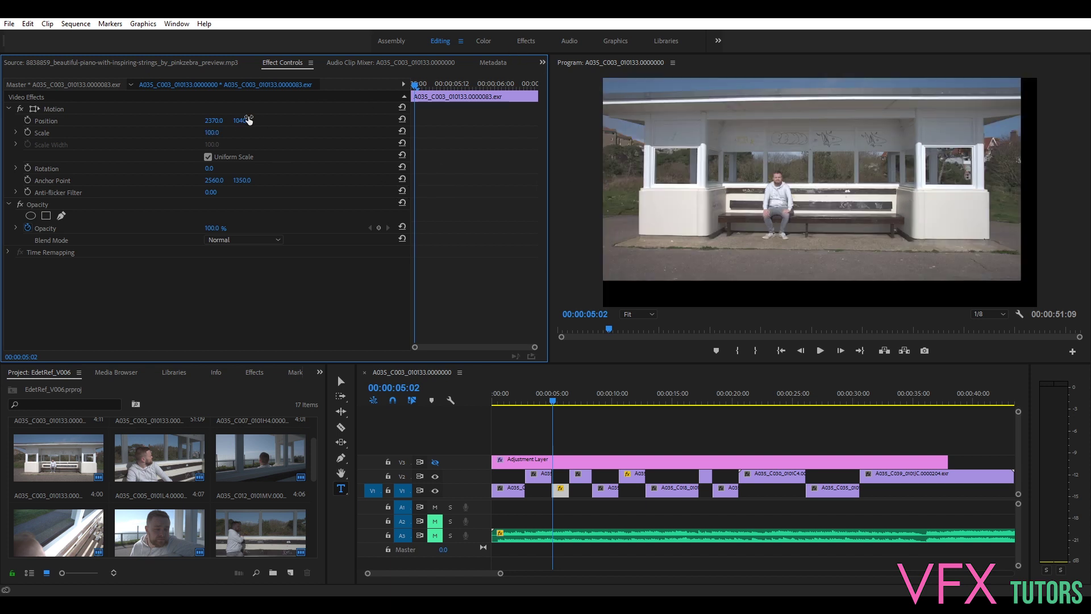
pyautogui.moveTo(243, 121); pyautogui.dragTo(208, 143)
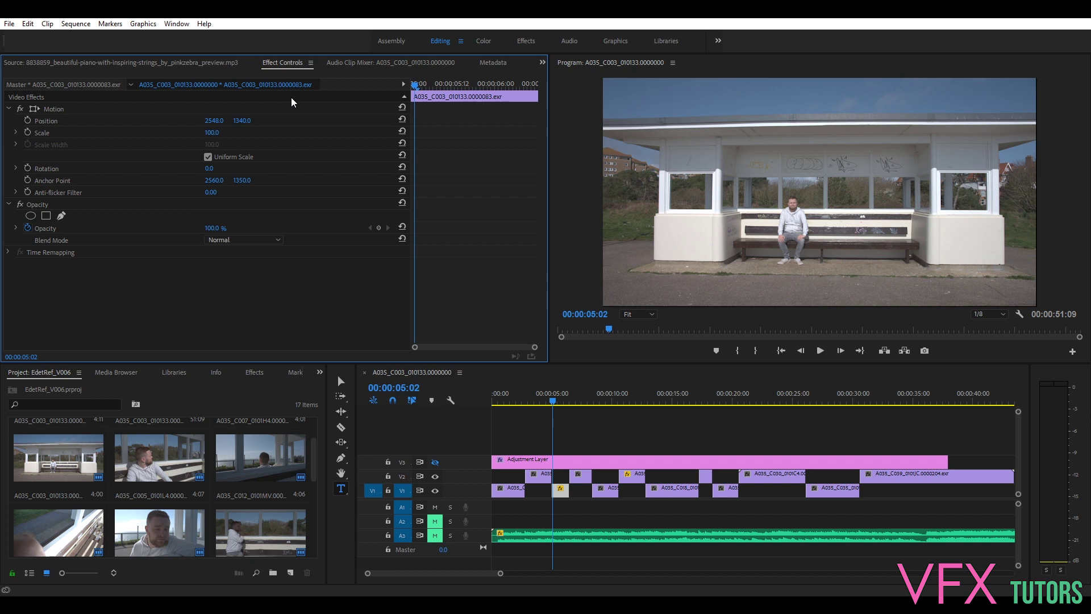
pyautogui.hotkey('ctrl', 'z')
pyautogui.hotkey('ctrl', 'z')
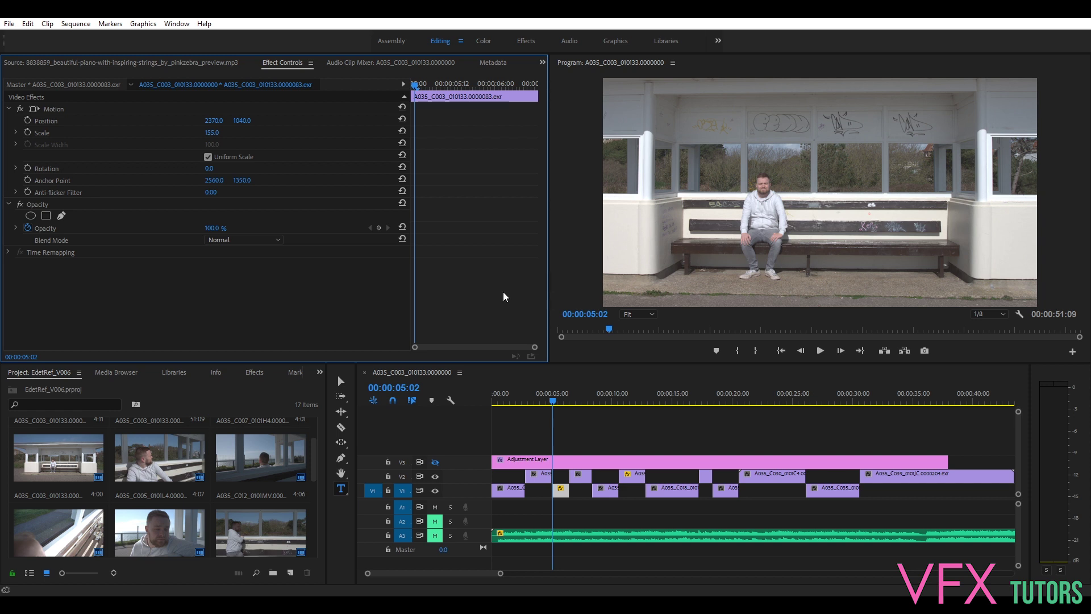
pyautogui.moveTo(558, 403); pyautogui.dragTo(618, 404)
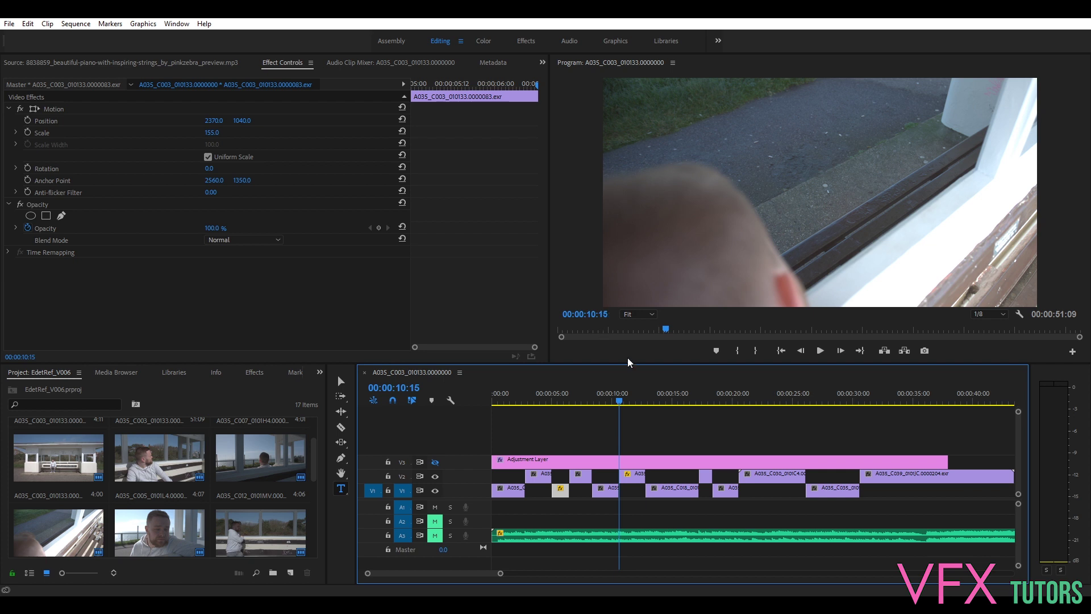
# Preview shots from eleven to thirteen seconds, zoom in, and trial-trim both edges of A035_C022.
pyautogui.click(626, 403)
pyautogui.moveTo(628, 404); pyautogui.dragTo(725, 422)
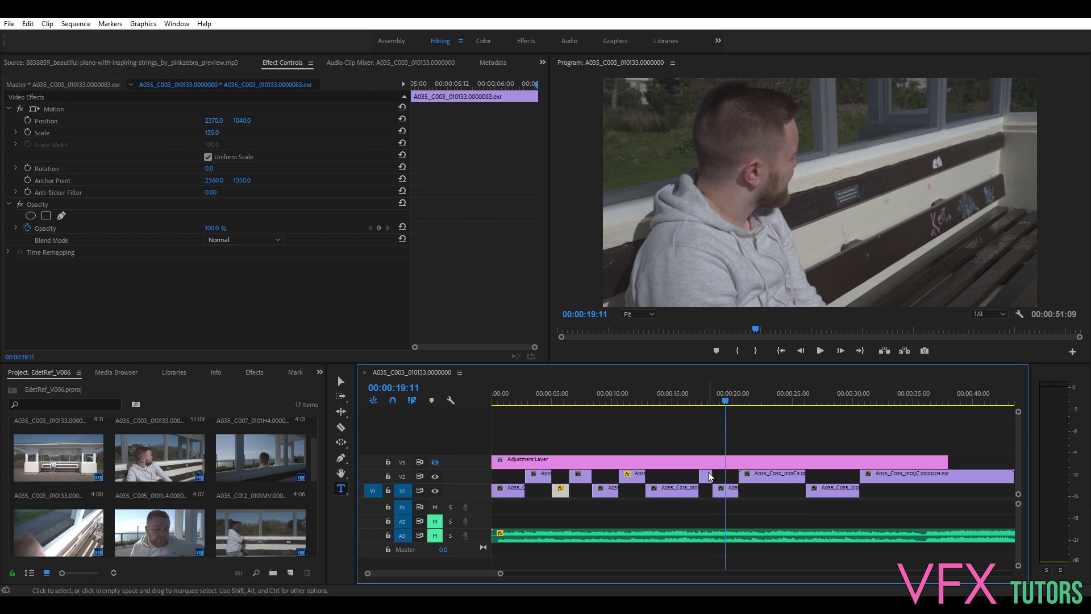
pyautogui.press('=')
pyautogui.press('=')
pyautogui.moveTo(793, 490)
pyautogui.mouseDown()
pyautogui.moveTo(823, 498)
pyautogui.moveTo(794, 492)
pyautogui.mouseUp()
pyautogui.moveTo(705, 489); pyautogui.dragTo(701, 500)
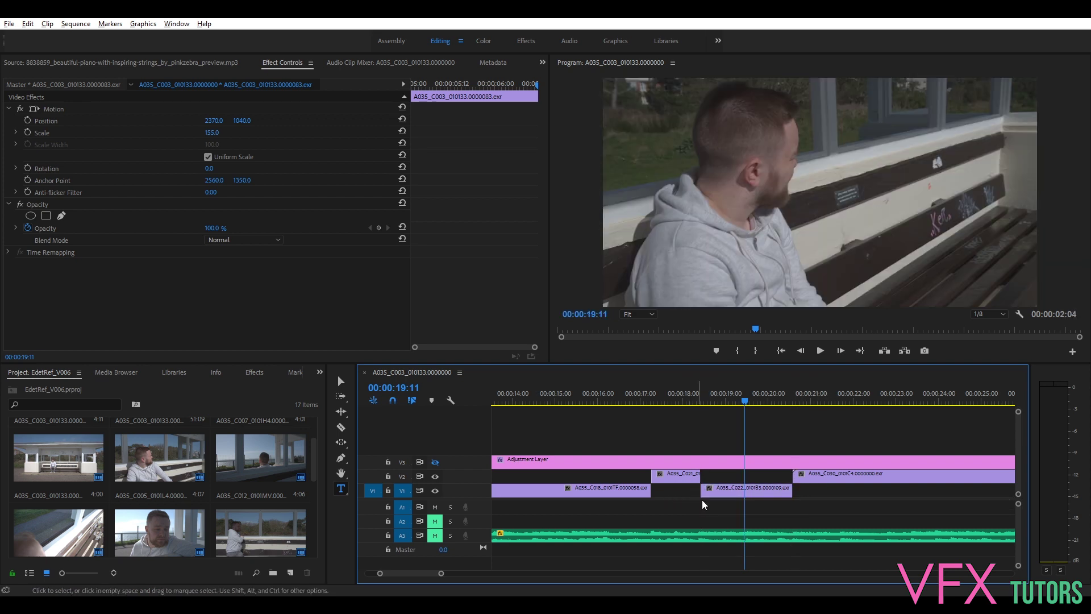
# Hide V3's track output, then extend A035_C022's end and undo the change.
pyautogui.click(435, 462)
pyautogui.scroll(-5, 807, 436)
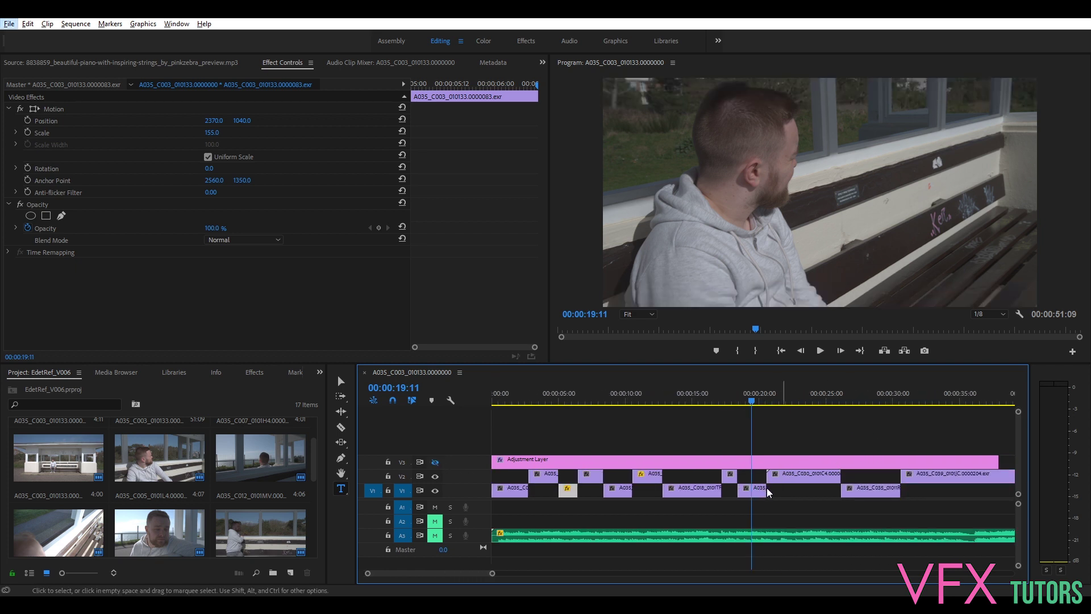
pyautogui.click(765, 490)
pyautogui.scroll(5, 765, 490)
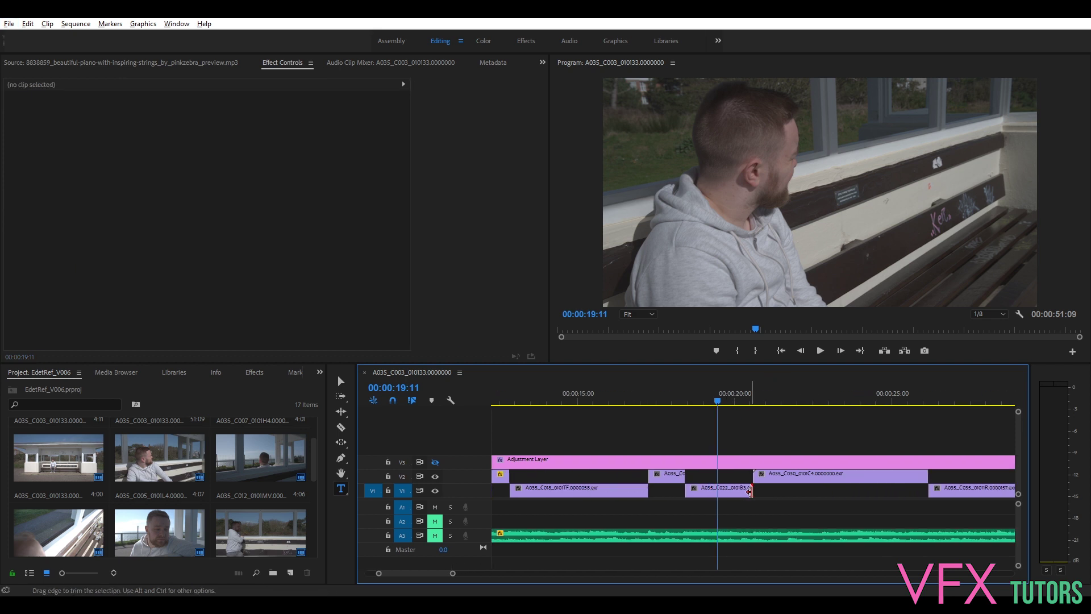
pyautogui.moveTo(751, 491); pyautogui.dragTo(778, 491)
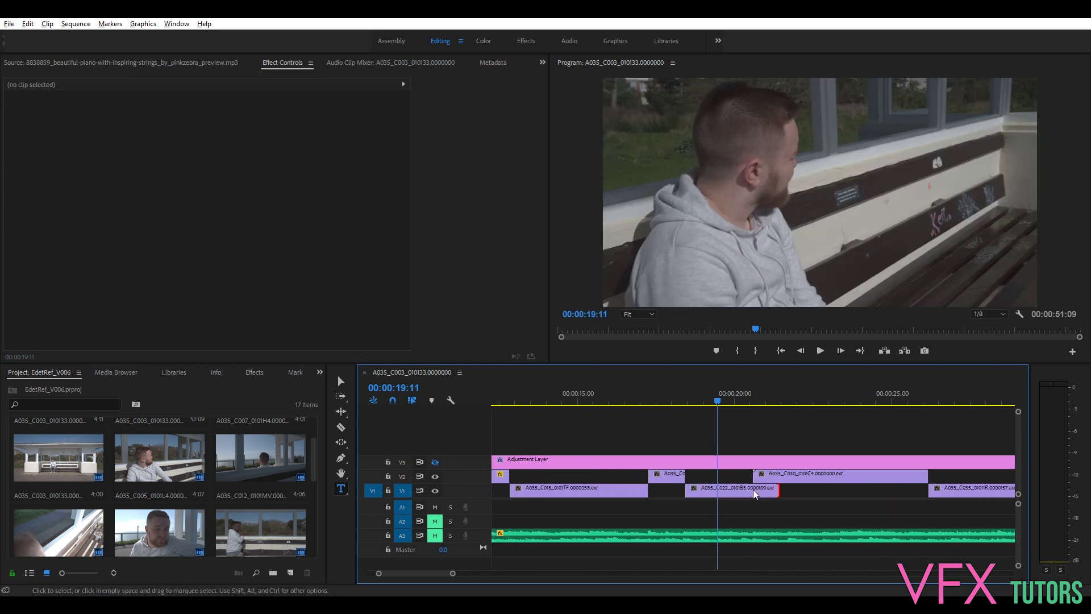
pyautogui.hotkey('ctrl', 'z')
# Scrub the unletterboxed shots from 19 to 24 seconds.
pyautogui.scroll(-5, 841, 468)
pyautogui.press('alt')
pyautogui.click(649, 400)
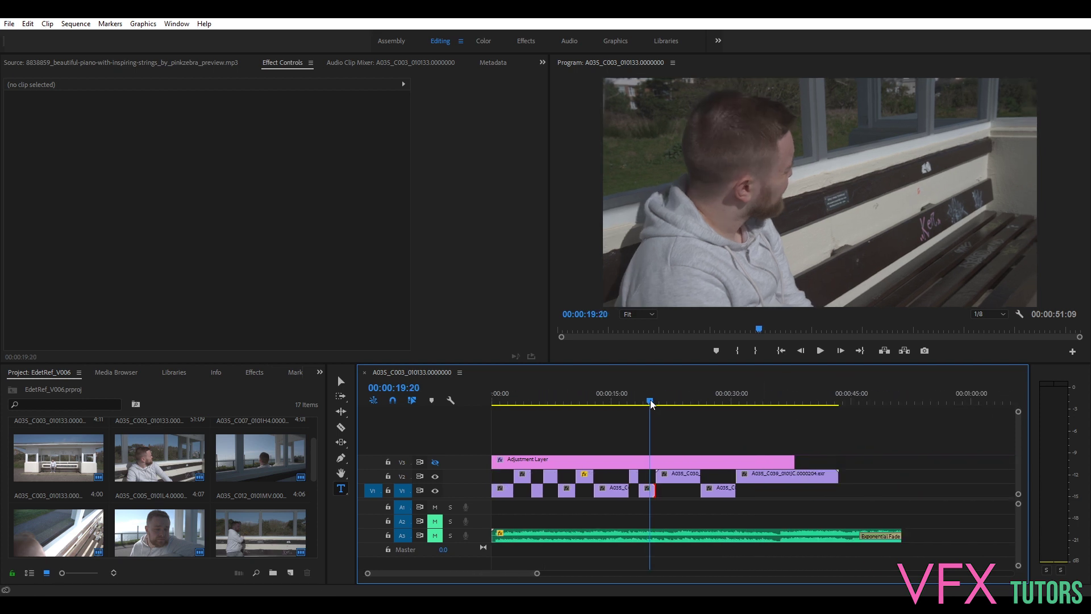
pyautogui.moveTo(651, 404); pyautogui.dragTo(597, 441)
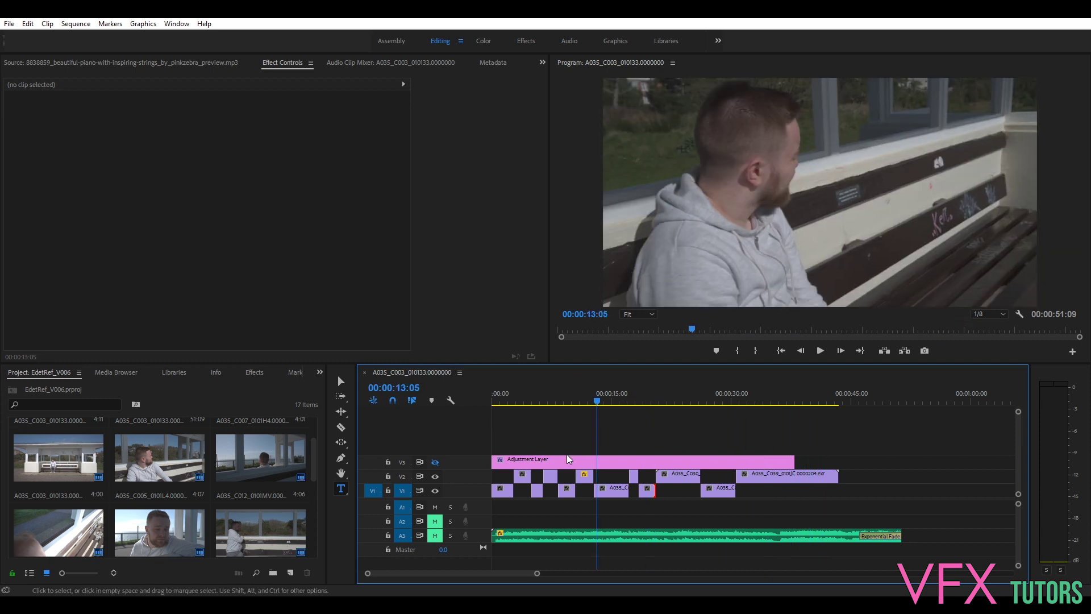
# Delete the old Crop adjustment layer from V3 and turn V3's output back on.
pyautogui.click(544, 462)
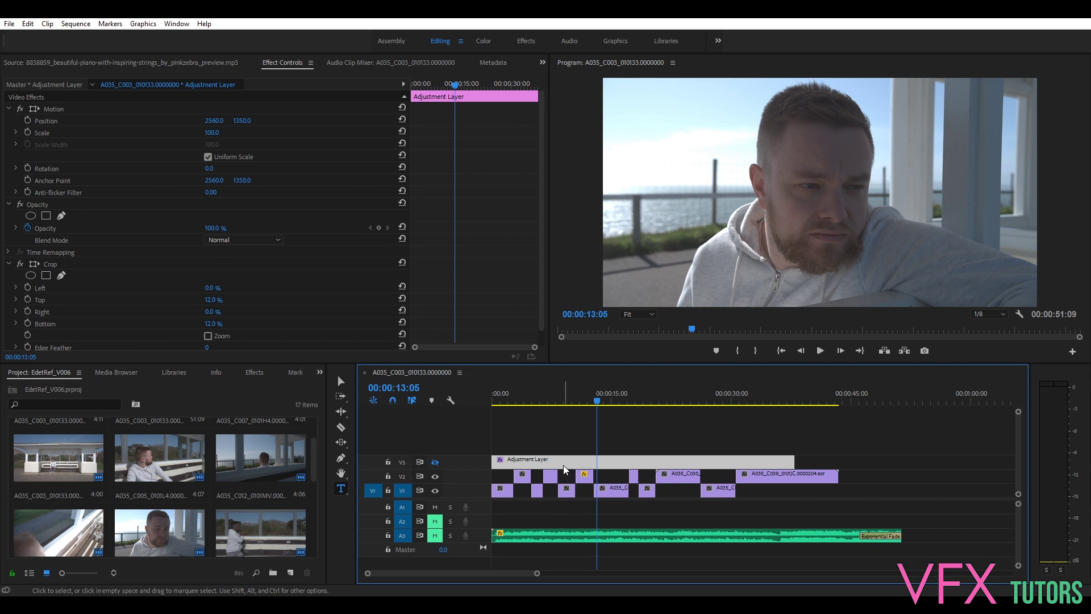
pyautogui.press('Delete')
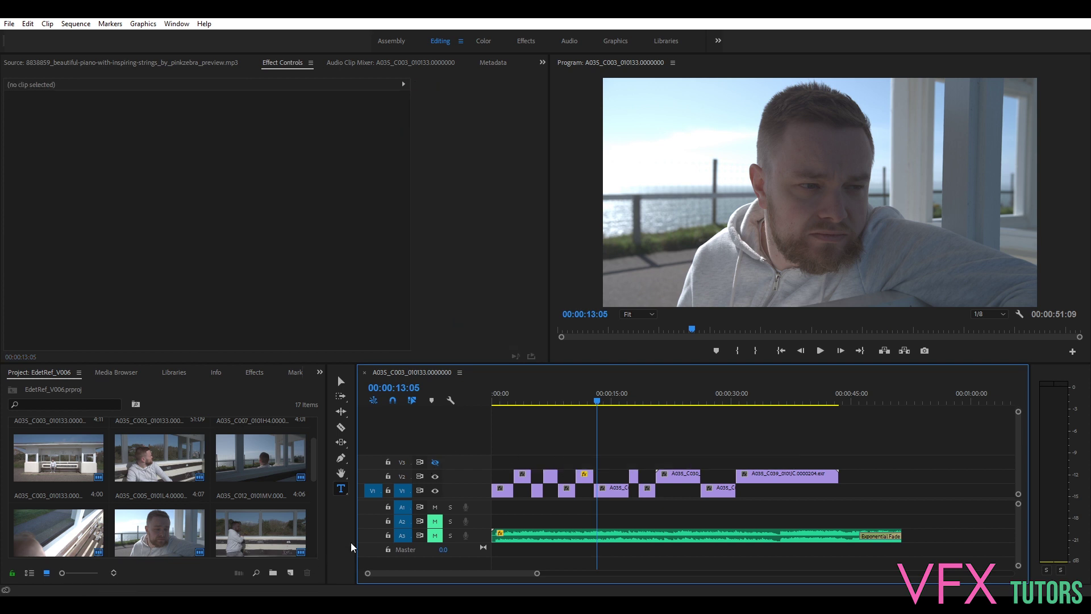
pyautogui.click(435, 462)
# Create a new adjustment layer and place it on V3, extended to the audio's end.
pyautogui.click(291, 573)
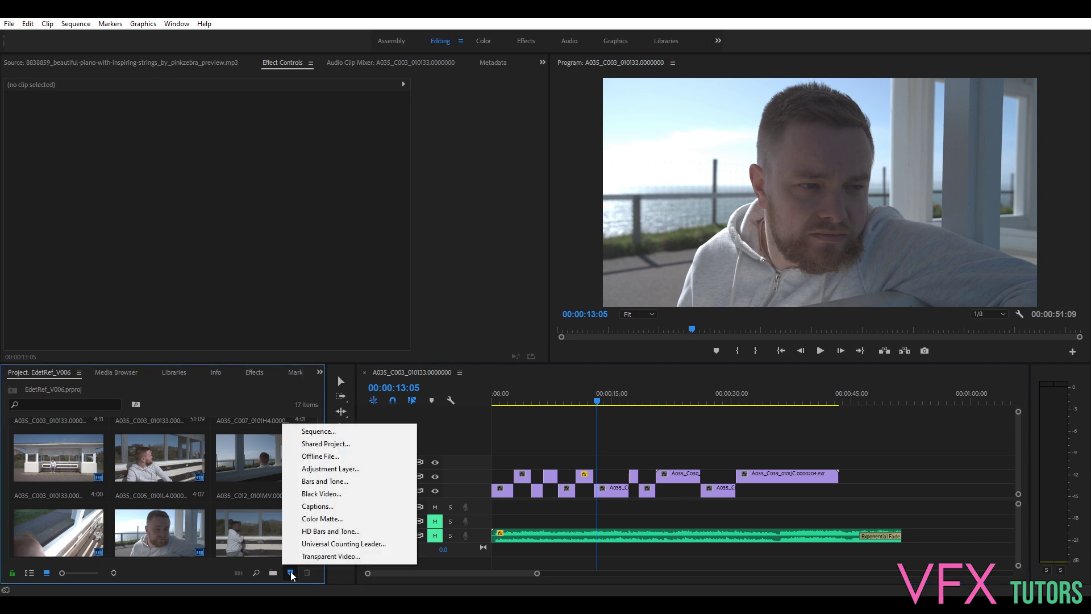
pyautogui.click(345, 468)
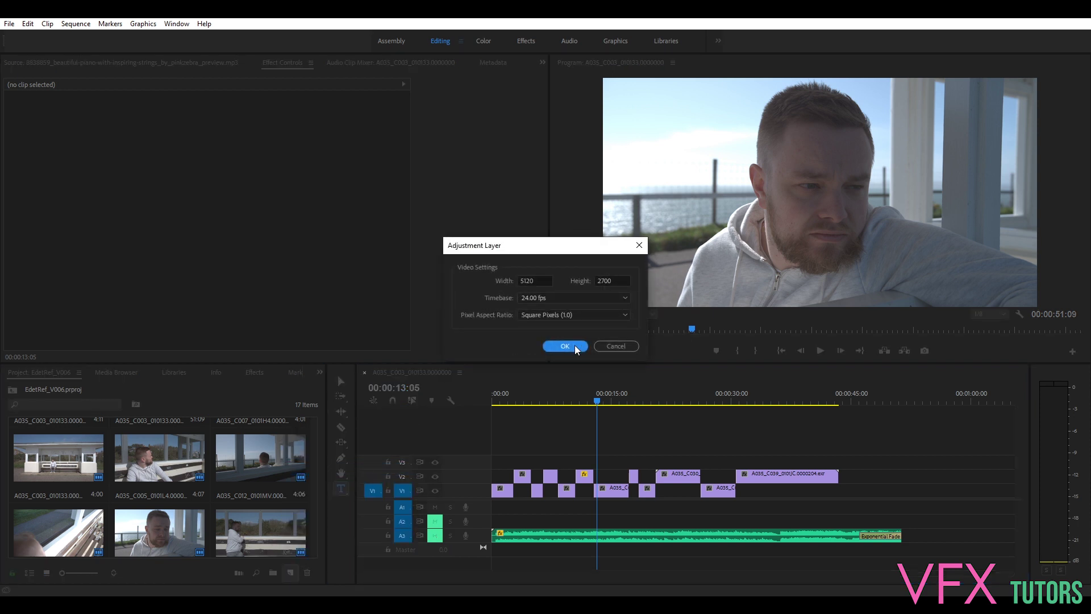
pyautogui.click(565, 346)
pyautogui.moveTo(255, 524); pyautogui.dragTo(901, 459)
pyautogui.click(521, 458)
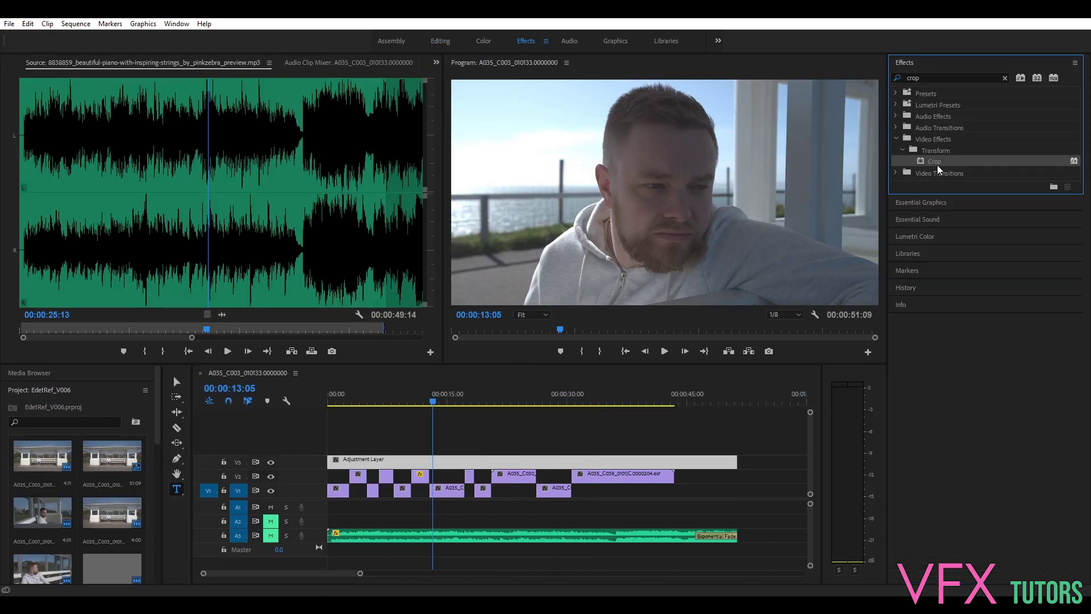
# Apply the Crop effect to the new adjustment layer and return to the Editing workspace.
pyautogui.doubleClick(939, 78)
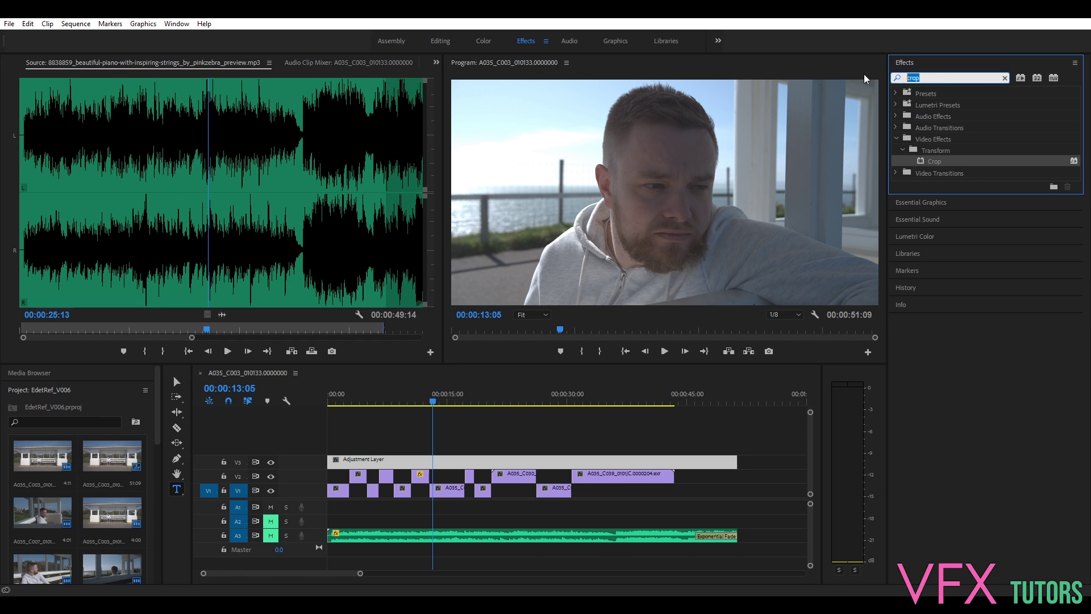
pyautogui.write('crop')
pyautogui.moveTo(948, 164); pyautogui.dragTo(449, 464)
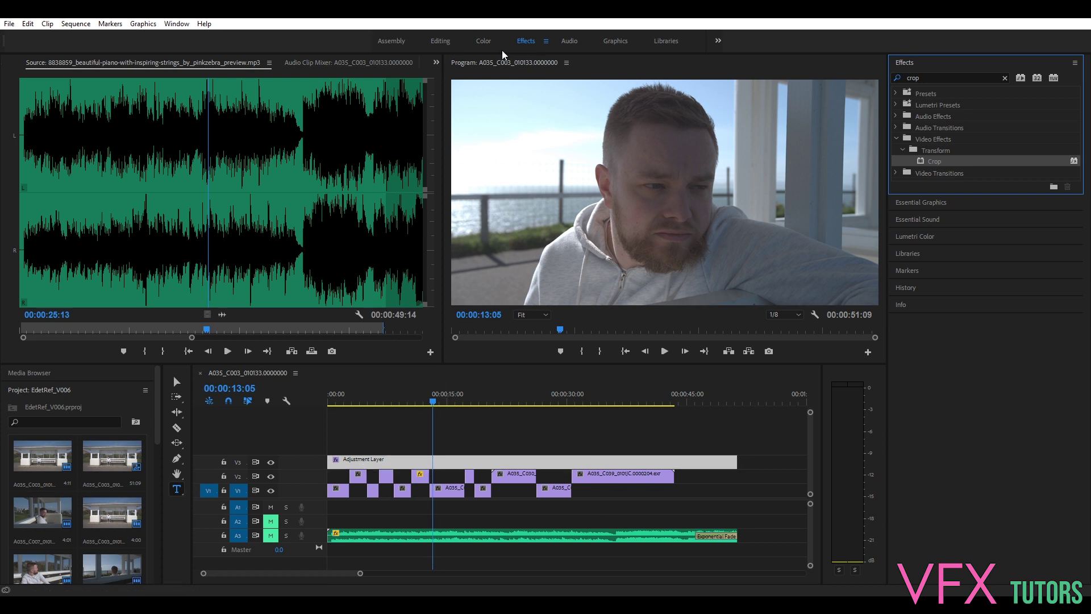
pyautogui.click(440, 41)
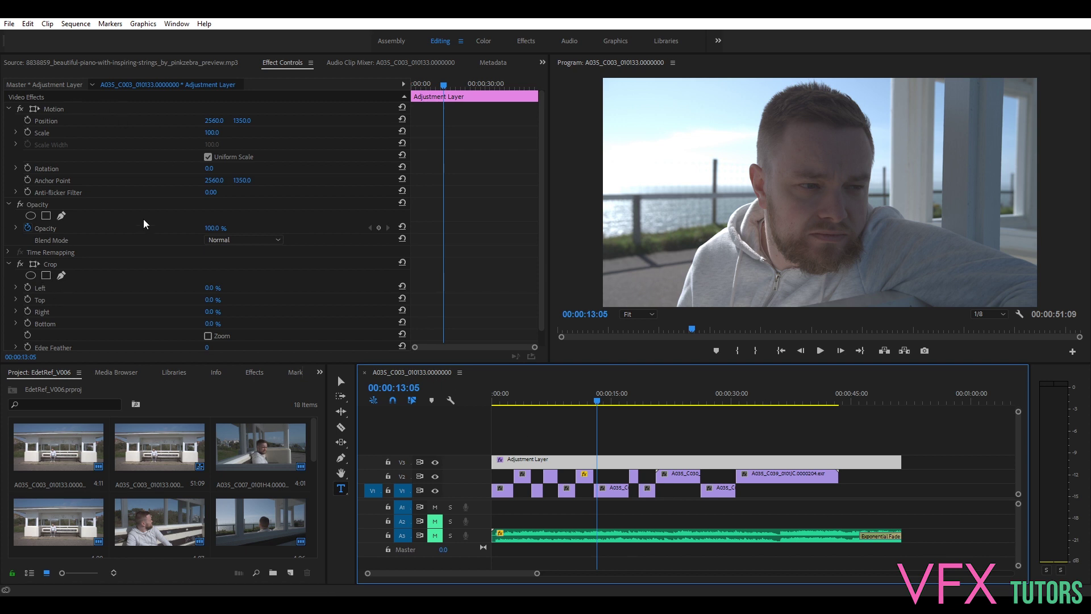
# Try Crop Top at 10 and 12 % and Bottom at 12 %, previewing around 15 seconds.
pyautogui.moveTo(212, 303)
pyautogui.mouseDown()
pyautogui.moveTo(256, 303)
pyautogui.moveTo(225, 303)
pyautogui.mouseUp()
pyautogui.click(212, 300)
pyautogui.write('10')
pyautogui.press('Return')
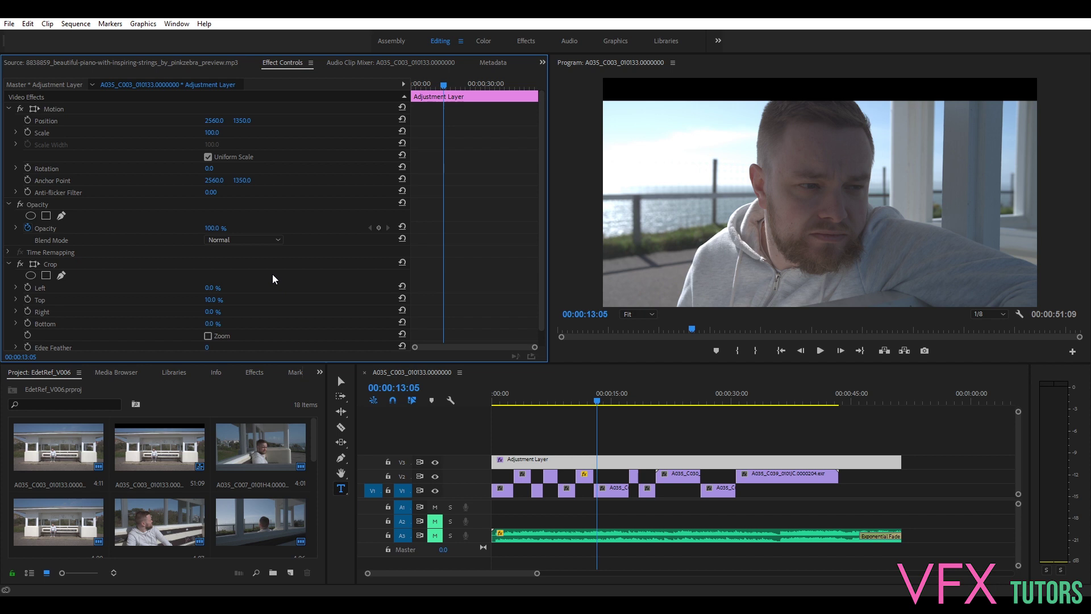
pyautogui.click(209, 300)
pyautogui.press('Return')
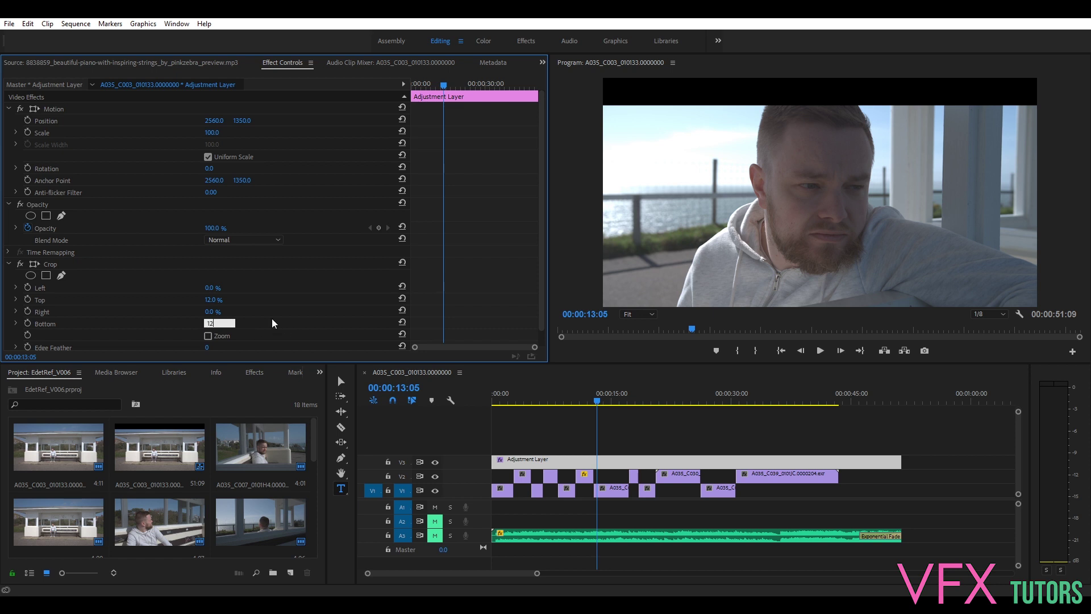
pyautogui.press('Return')
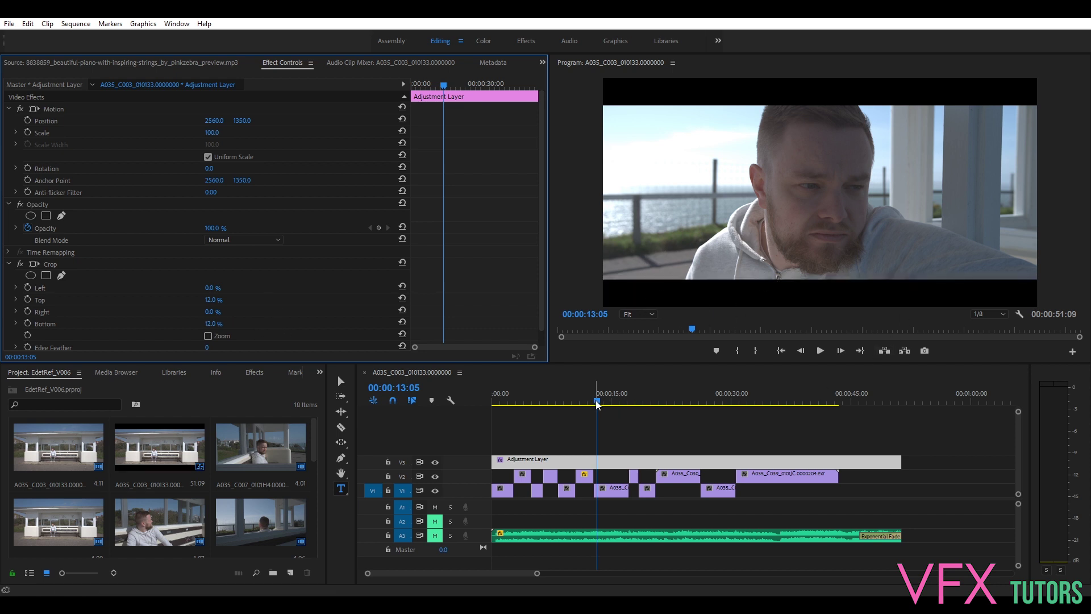
pyautogui.moveTo(604, 404); pyautogui.dragTo(599, 405)
# Set Crop Bottom and Top to 11 % and review the letterboxed edit later on.
pyautogui.click(212, 324)
pyautogui.write('11')
pyautogui.press('Return')
pyautogui.click(220, 298)
pyautogui.write('1')
pyautogui.moveTo(222, 297); pyautogui.dragTo(155, 302)
pyautogui.press('Return')
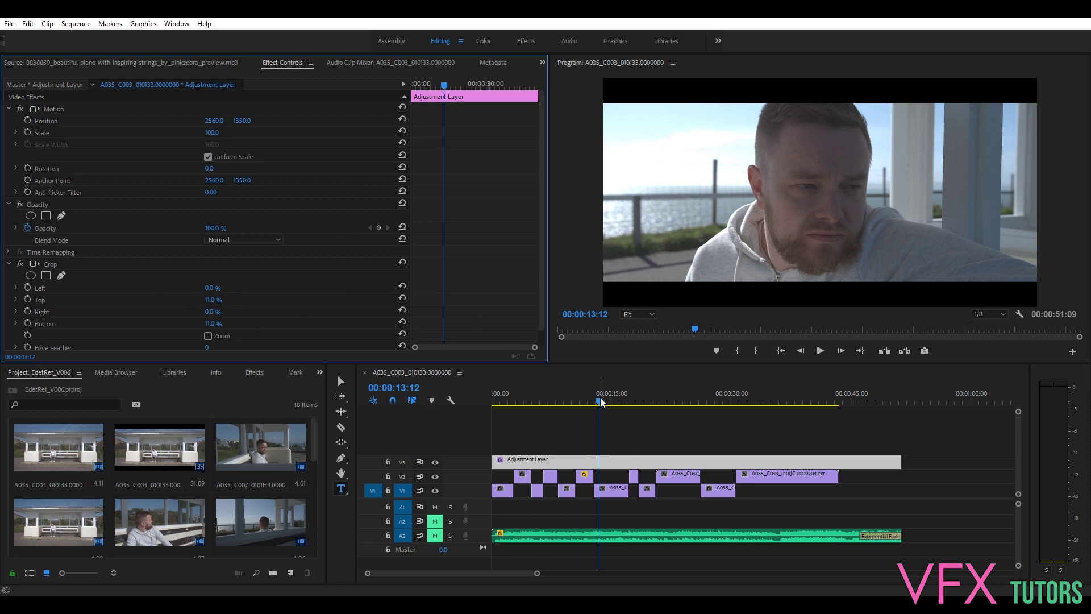
pyautogui.moveTo(600, 401); pyautogui.dragTo(552, 430)
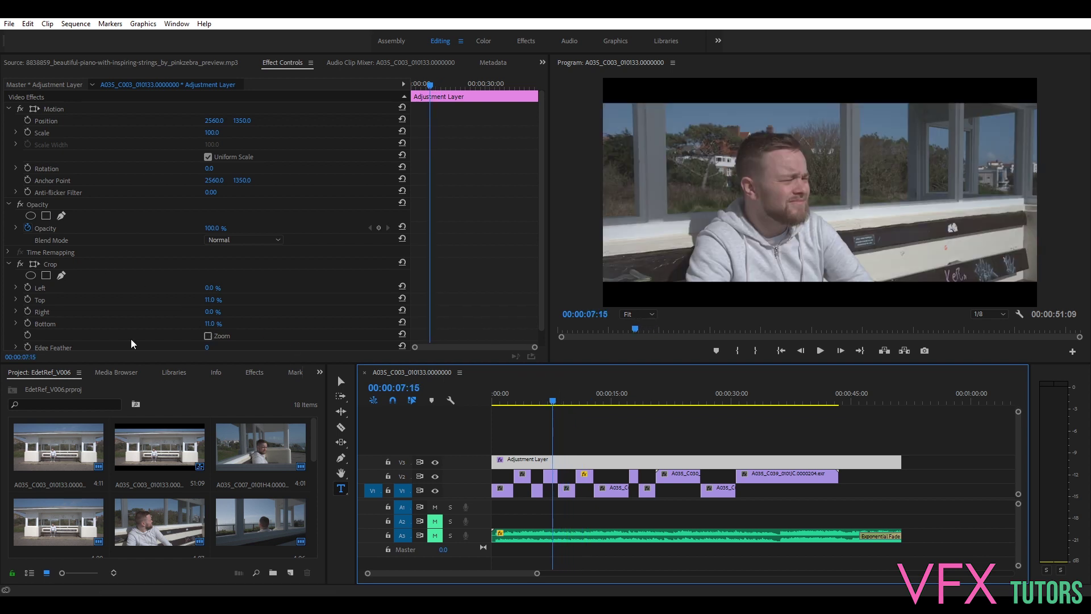
# Turn off V3 adjustment layer output, preview near 33 seconds, and select the music's Exponential Fade.
pyautogui.click(435, 462)
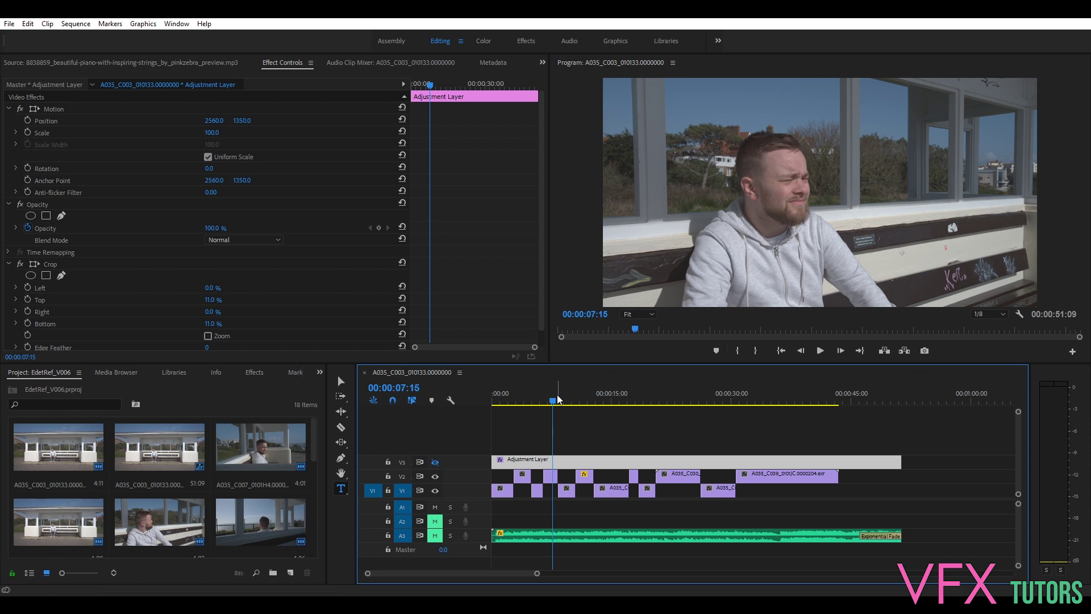
pyautogui.moveTo(553, 402); pyautogui.dragTo(849, 466)
pyautogui.click(886, 534)
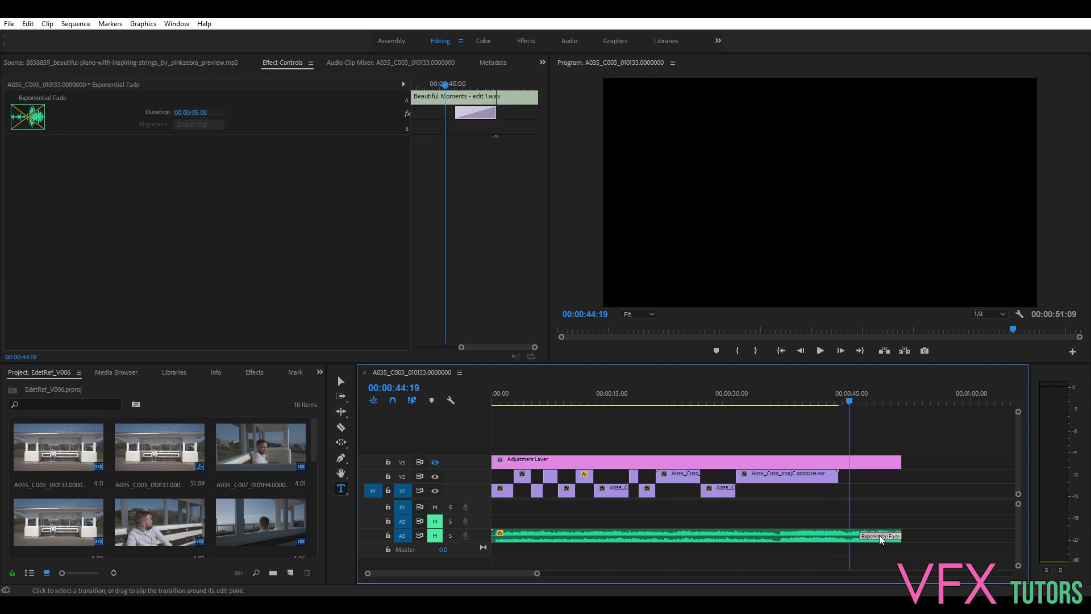
# In the Effects workspace, clear the crop search, expand Audio Transitions > Crossfade, and return the playhead to the start.
pyautogui.click(526, 40)
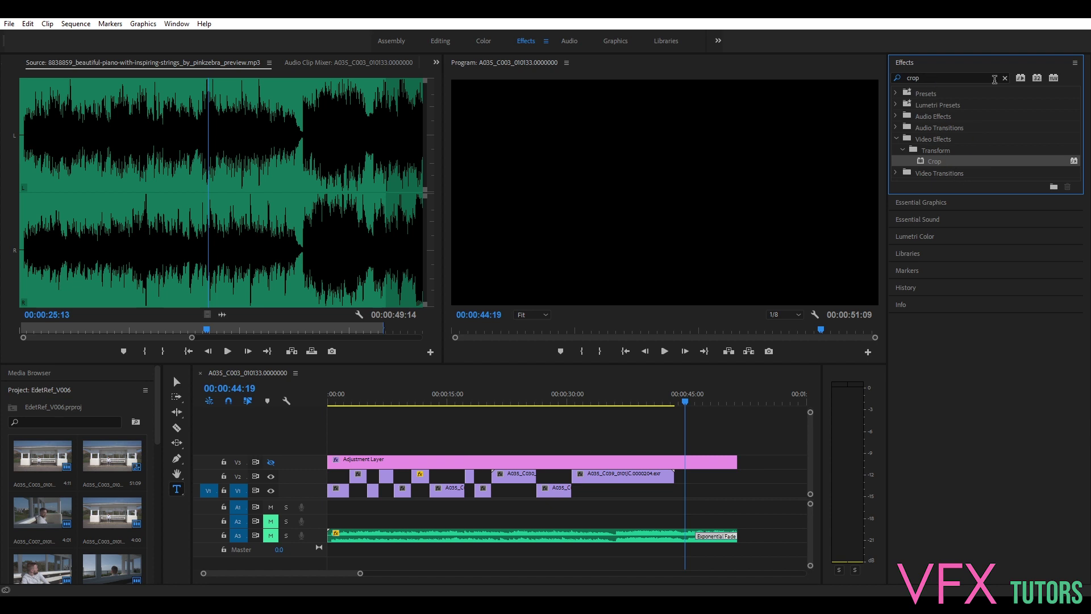
pyautogui.click(1004, 78)
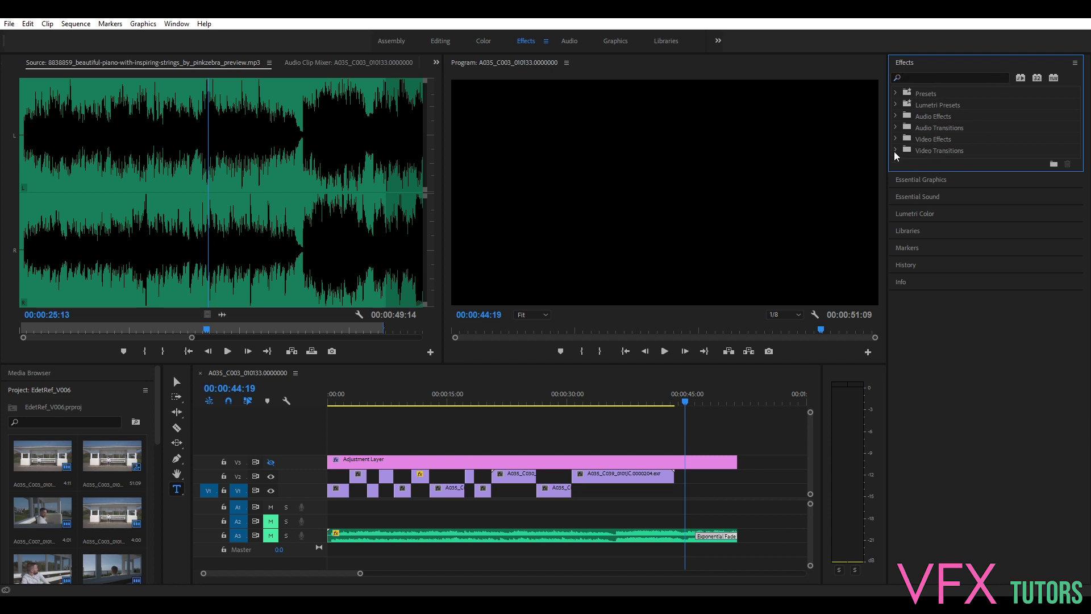
pyautogui.click(897, 127)
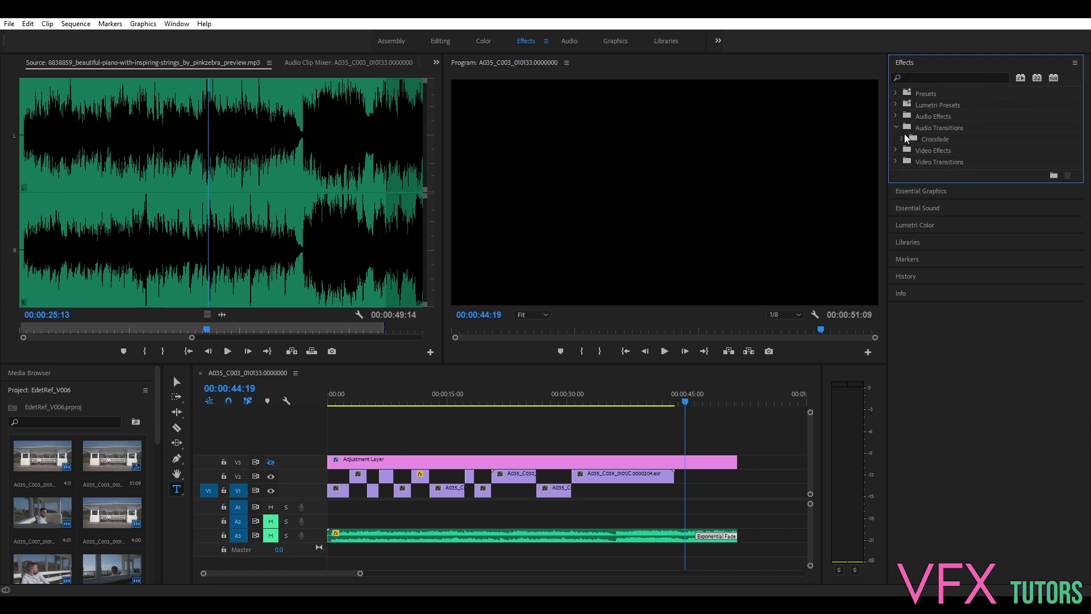
pyautogui.click(903, 139)
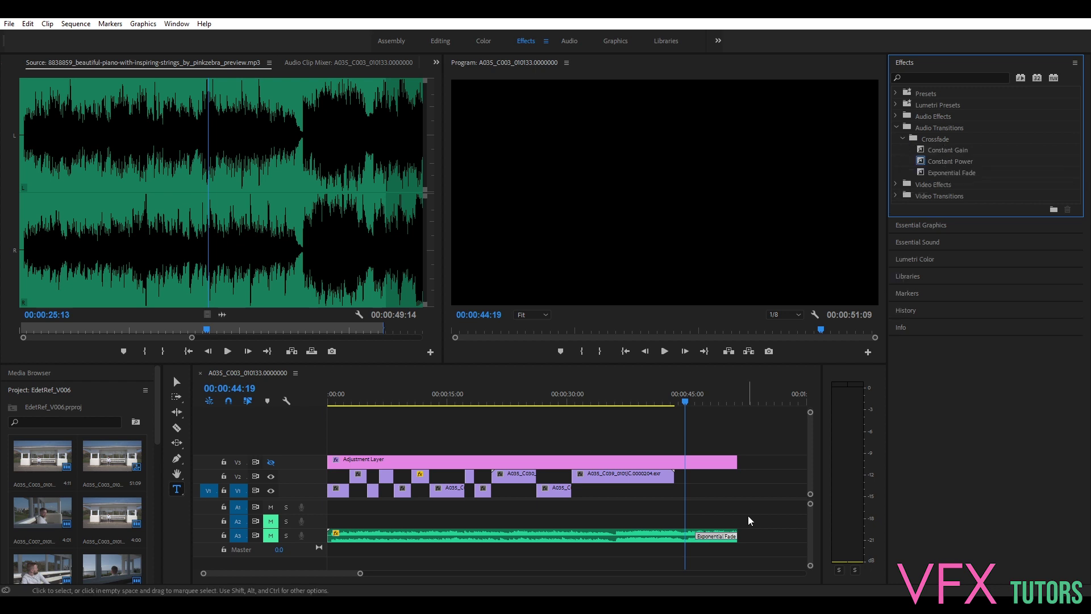
pyautogui.moveTo(685, 401); pyautogui.dragTo(530, 403)
pyautogui.press('Home')
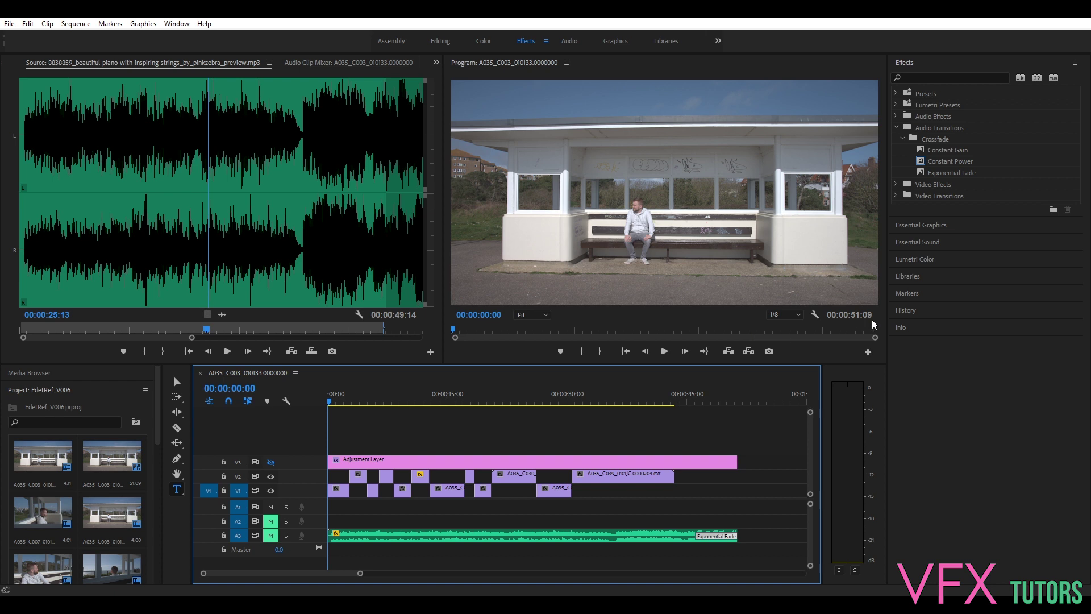
pyautogui.click(336, 402)
pyautogui.moveTo(336, 403); pyautogui.dragTo(350, 414)
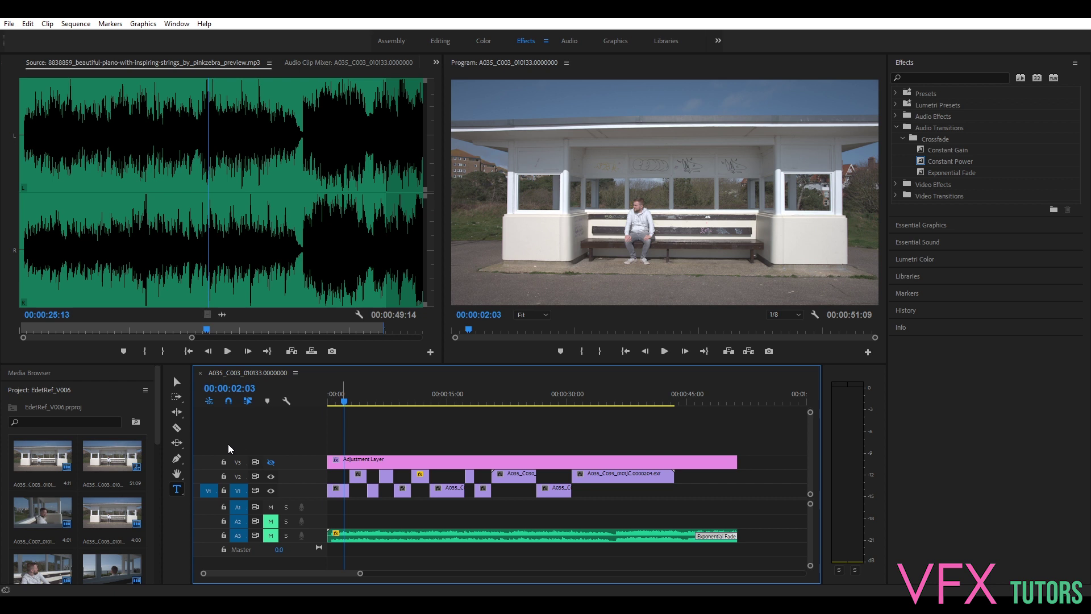
pyautogui.moveTo(348, 403); pyautogui.dragTo(568, 455)
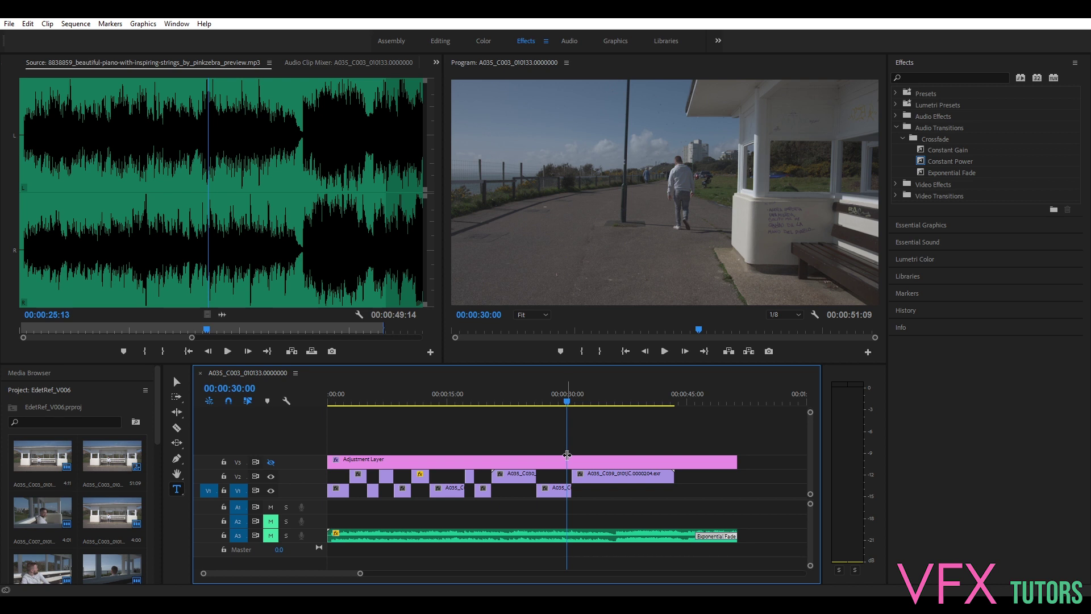
pyautogui.moveTo(568, 407); pyautogui.dragTo(657, 410)
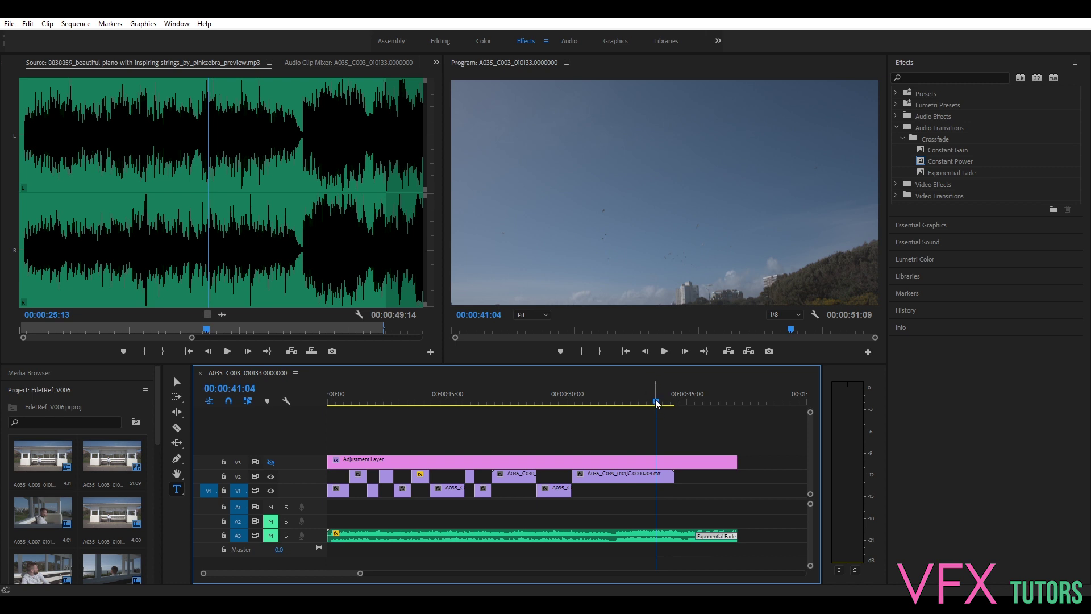
pyautogui.moveTo(656, 401); pyautogui.dragTo(384, 409)
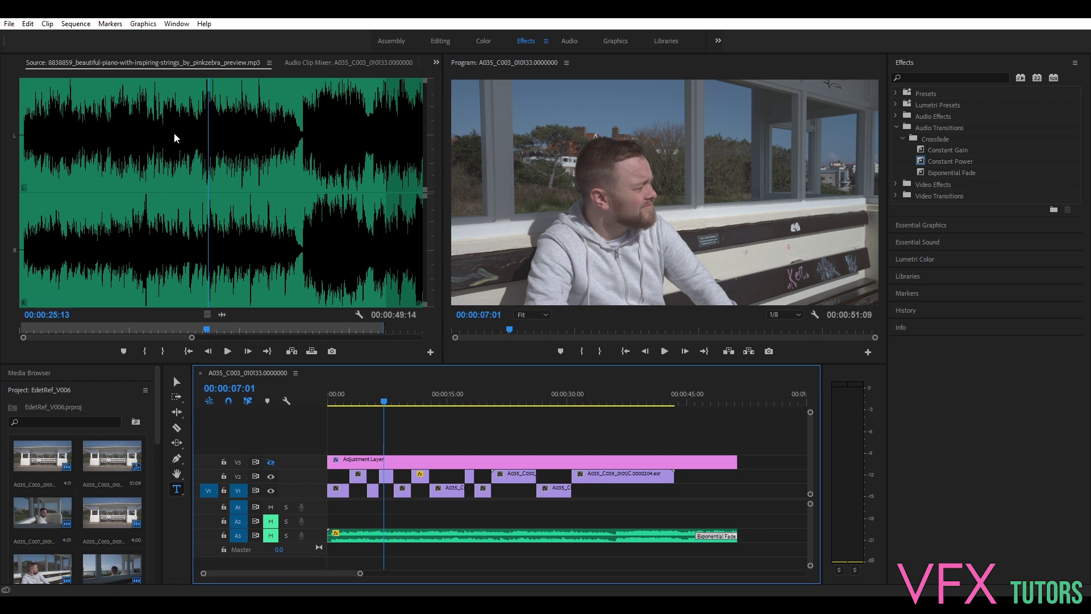
pyautogui.click(10, 24)
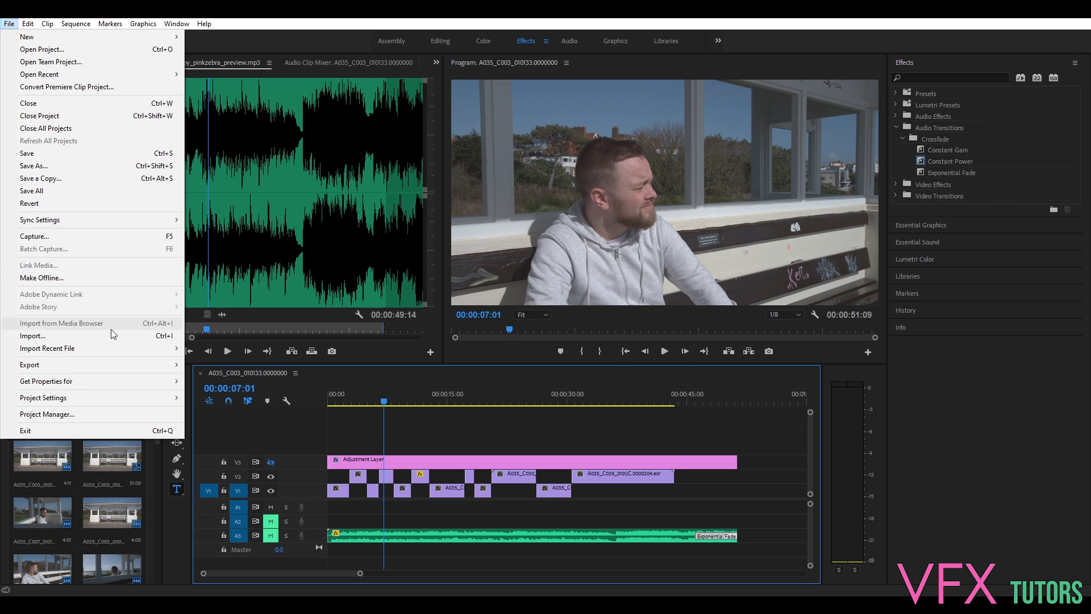
pyautogui.moveTo(94, 369)
pyautogui.click(199, 365)
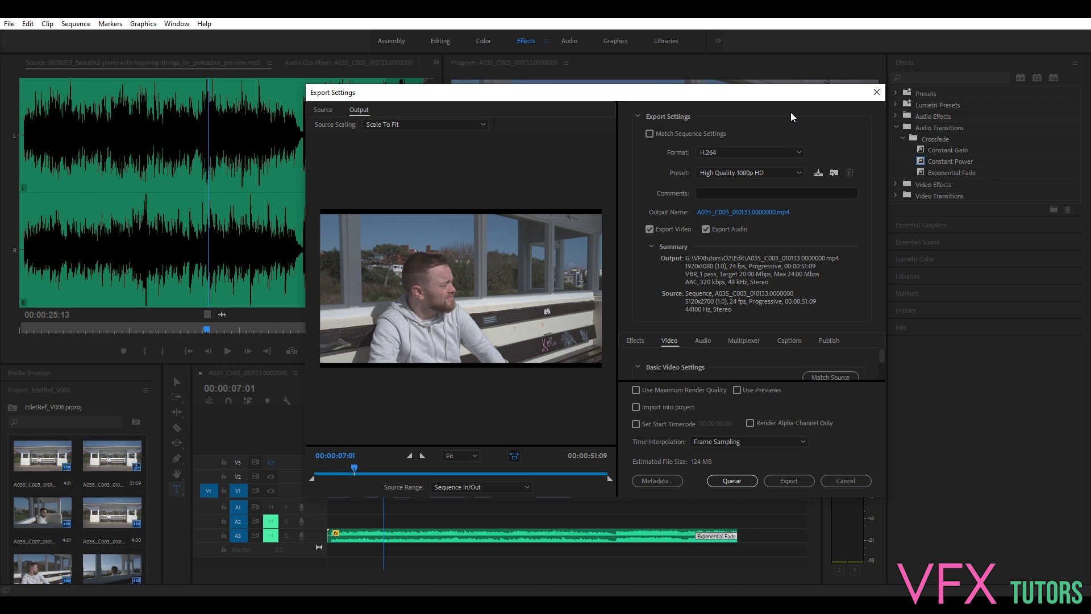
pyautogui.click(757, 173)
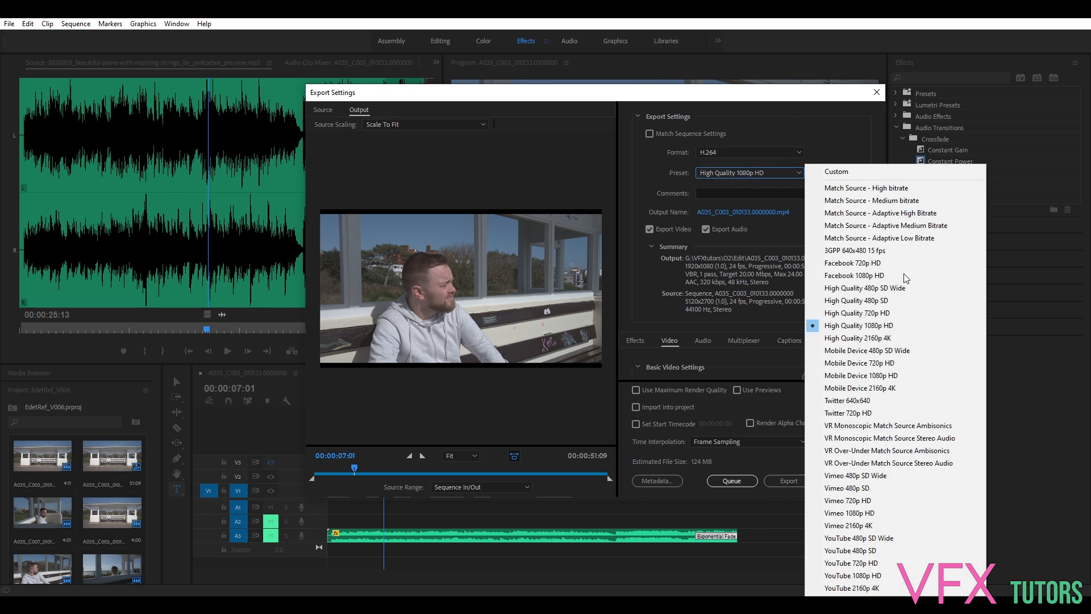
pyautogui.click(872, 325)
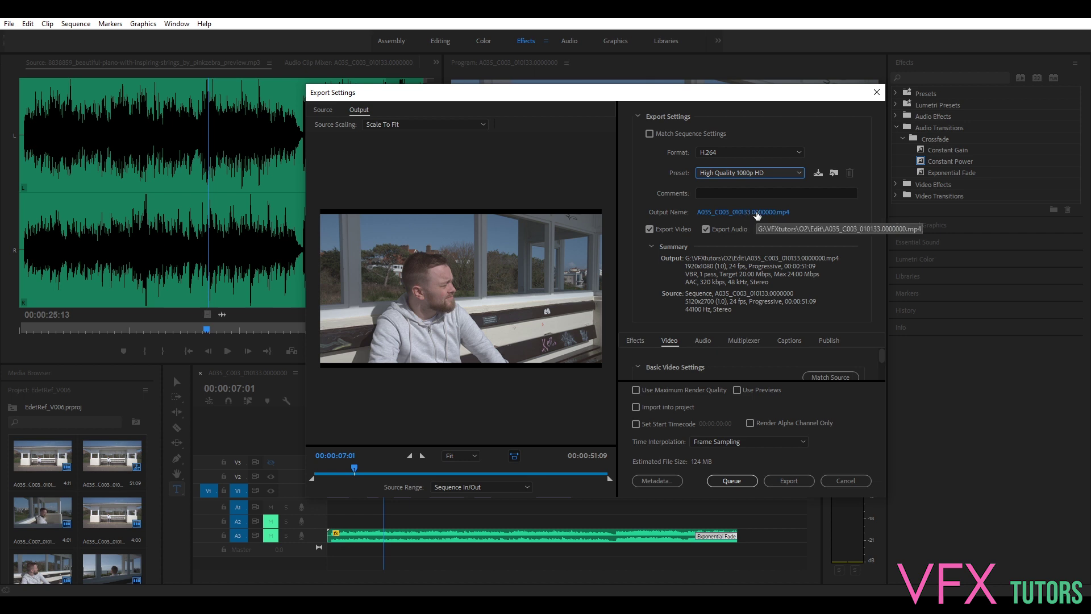
pyautogui.click(747, 210)
pyautogui.click(696, 199)
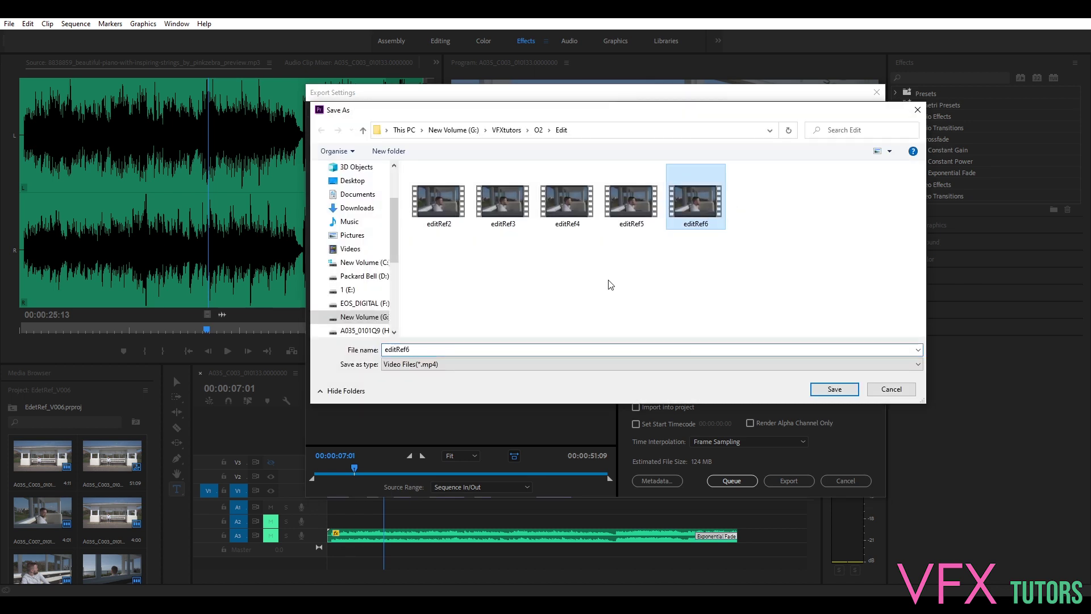
pyautogui.click(425, 349)
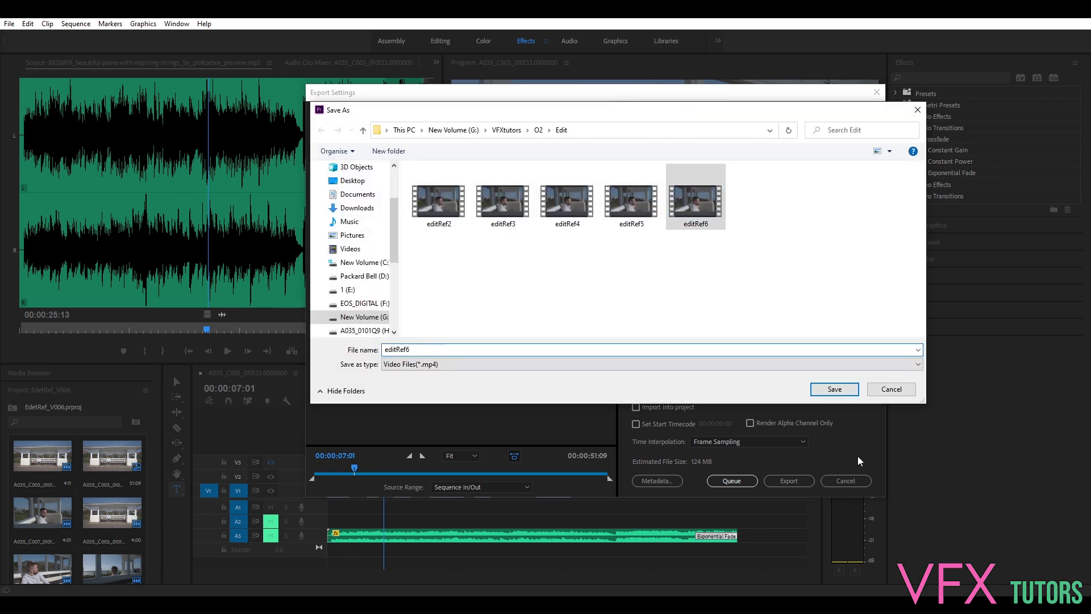
pyautogui.click(882, 388)
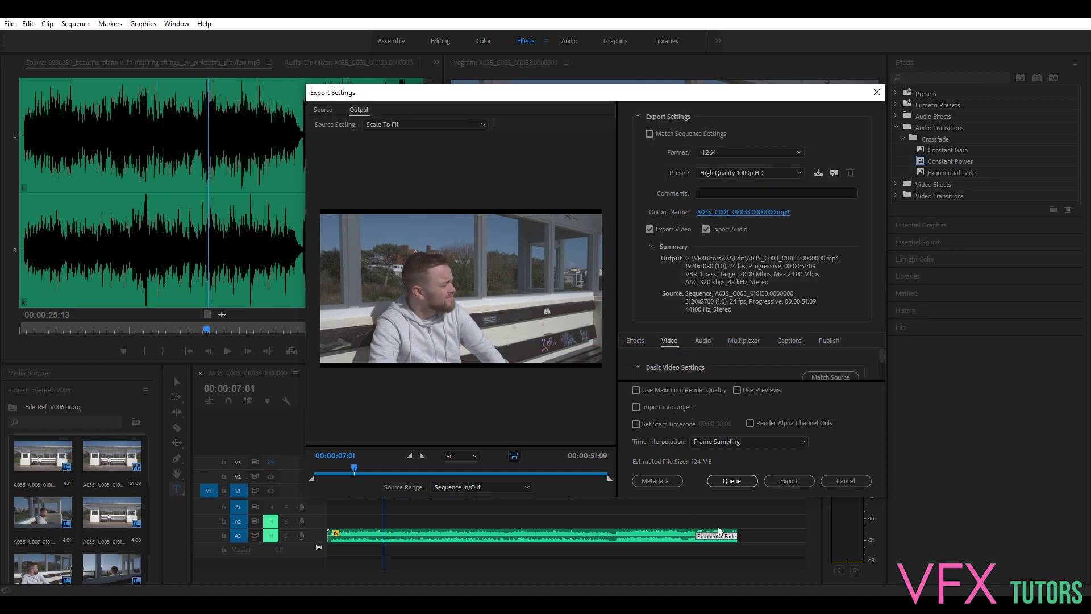
pyautogui.click(845, 481)
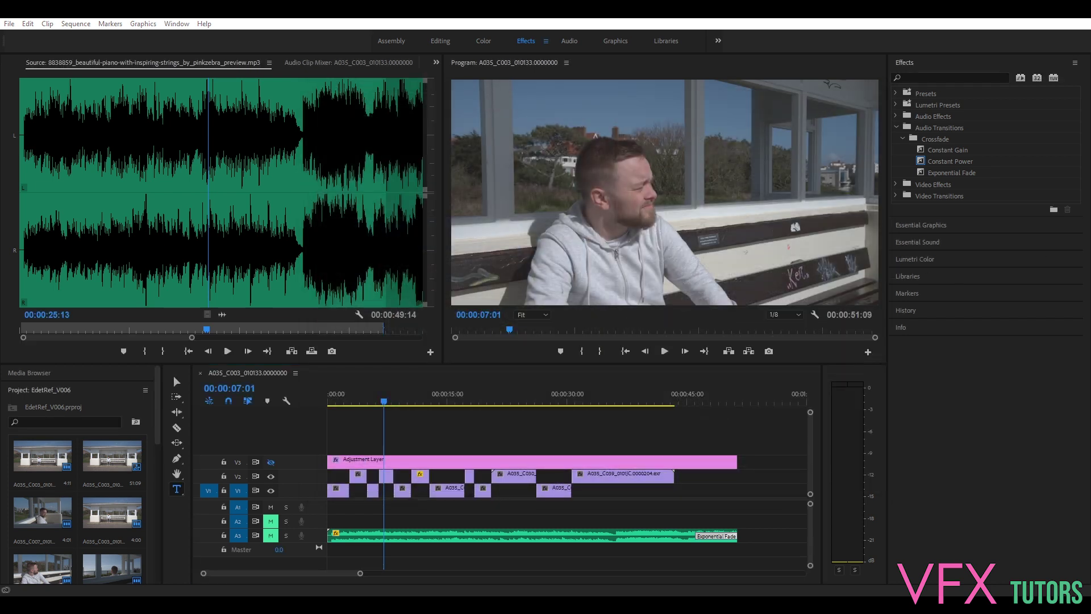
# Bring the G:\VFXtutors\O2\Edit File Explorer window forward and move it up and left.
pyautogui.hotkey('alt', 'Tab')
pyautogui.moveTo(828, 175); pyautogui.dragTo(814, 143)
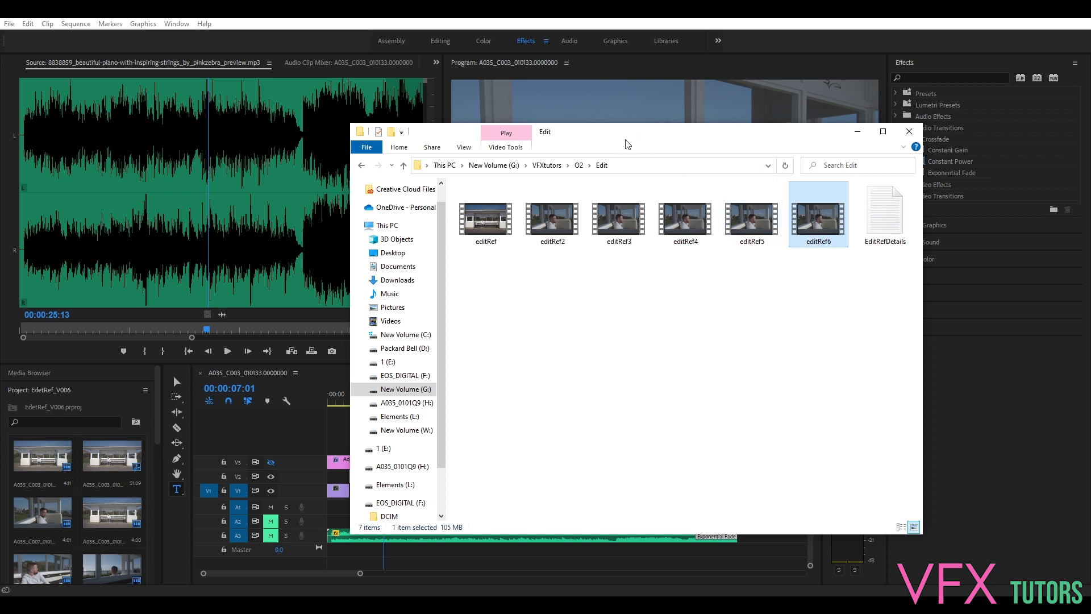
# Move the Edit folder window off the right edge to reveal Premiere's timeline.
pyautogui.moveTo(625, 147); pyautogui.dragTo(576, 139)
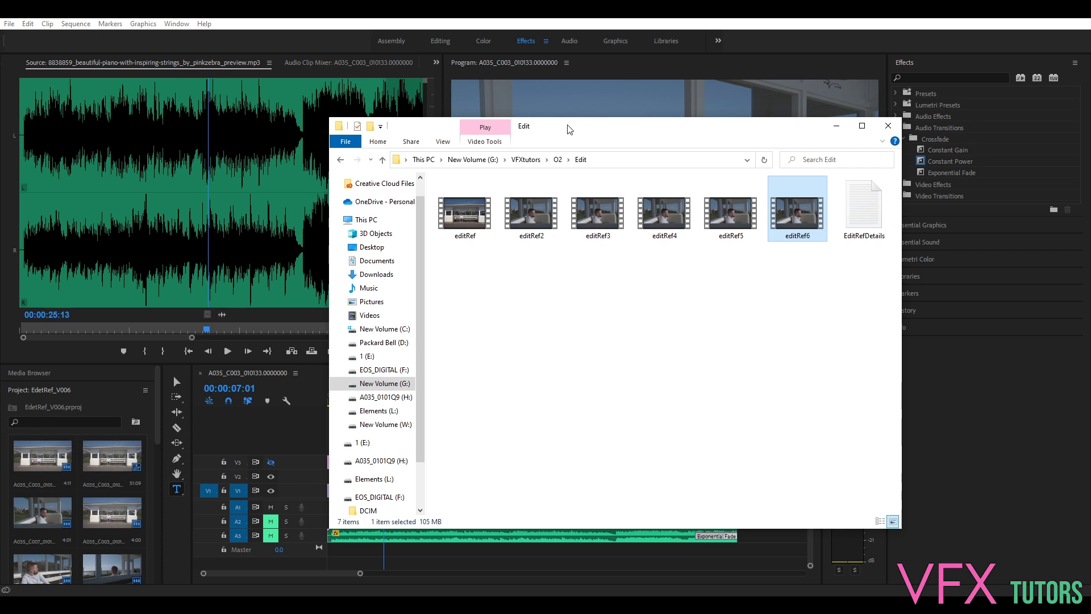
pyautogui.moveTo(611, 130); pyautogui.dragTo(1090, 179)
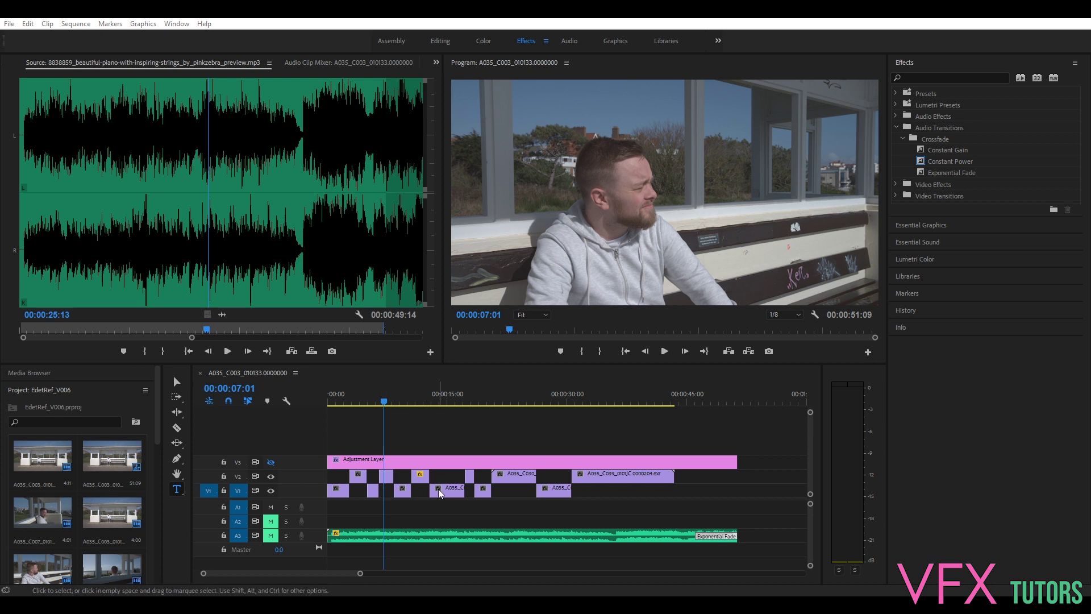
pyautogui.click(406, 406)
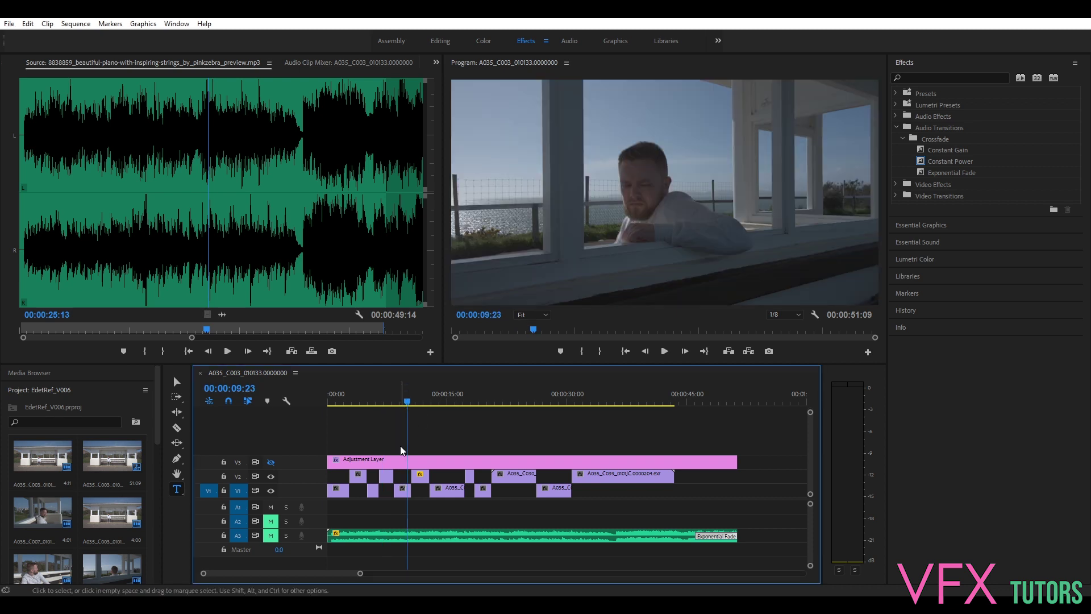